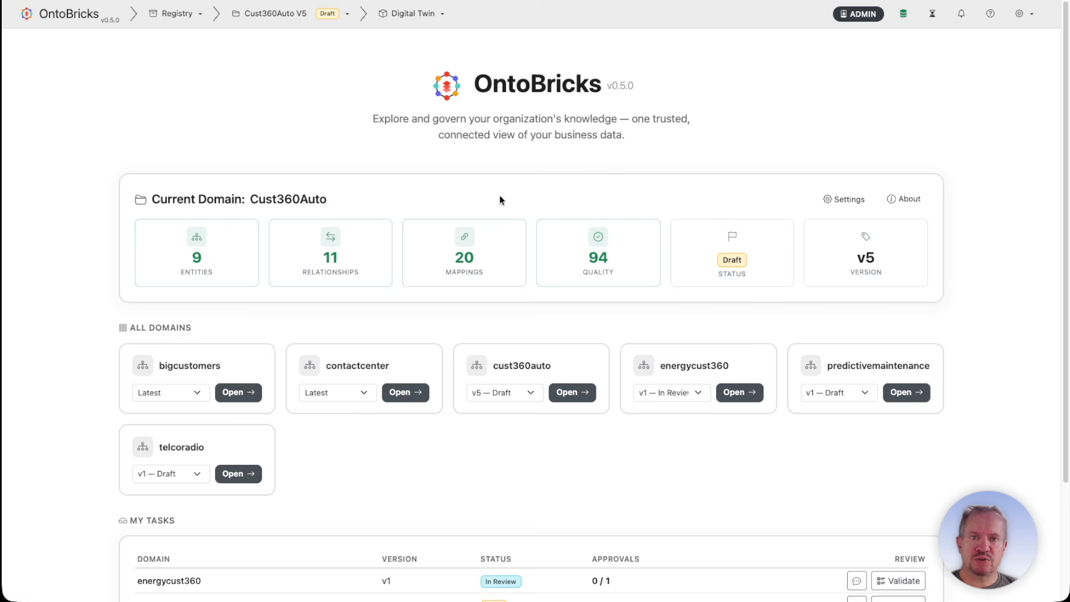
Start a new domain in the registry, clearing the current ontology, design and mapping data
{"action": "left_click", "coordinate": [177, 15]}
{"action": "left_click", "coordinate": [199, 38]}
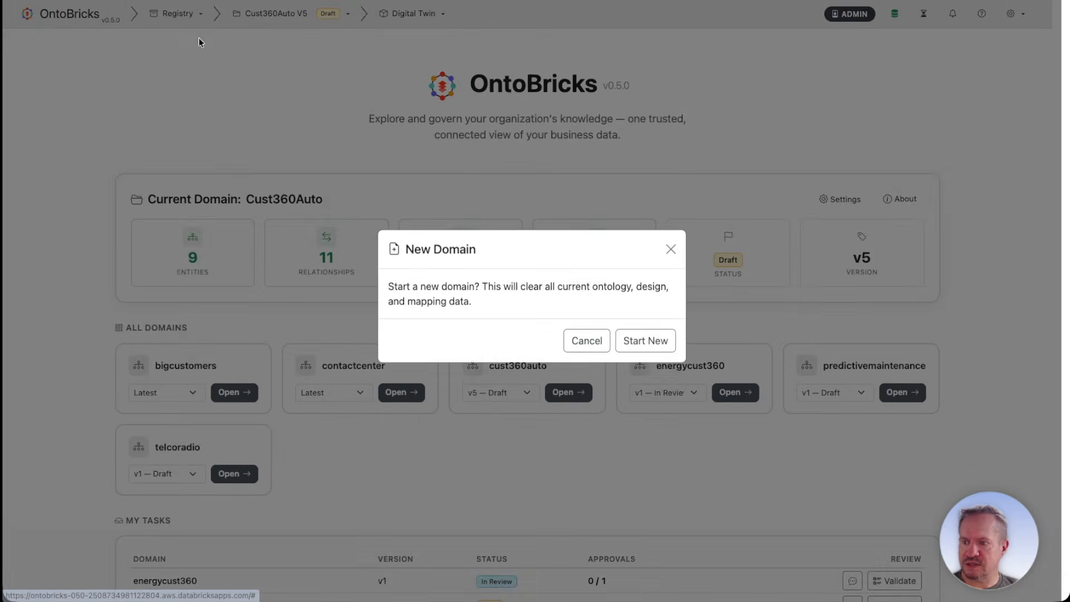
{"action": "left_click", "coordinate": [664, 344]}
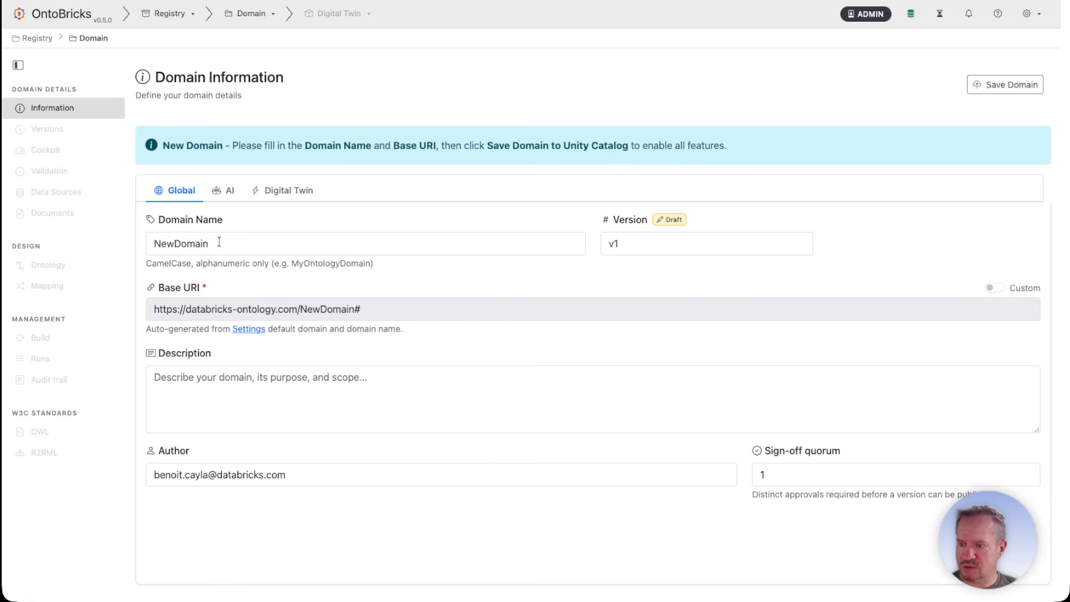
Name the new domain DemoDomain and enter a short description beginning with "some descr"
{"action": "left_click", "coordinate": [217, 249]}
{"action": "double_click", "coordinate": [207, 250]}
{"action": "type", "text": "DemoDoamin"}
{"action": "key", "text": "BackSpace"}
{"action": "key", "text": "BackSpace"}
{"action": "key", "text": "BackSpace"}
{"action": "key", "text": "BackSpace"}
{"action": "key", "text": "BackSpace"}
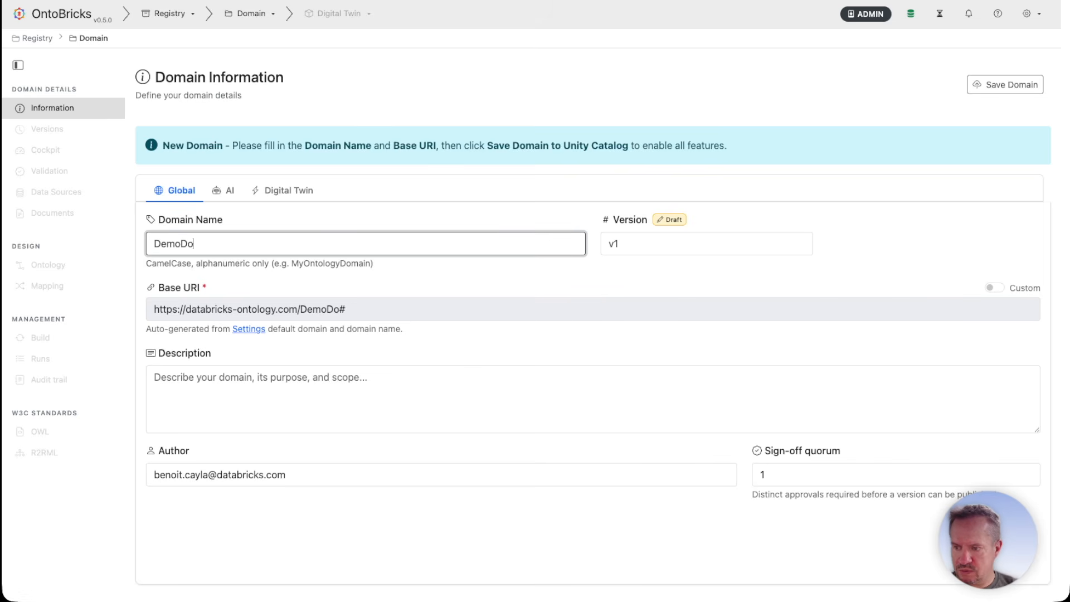
{"action": "type", "text": "omain"}
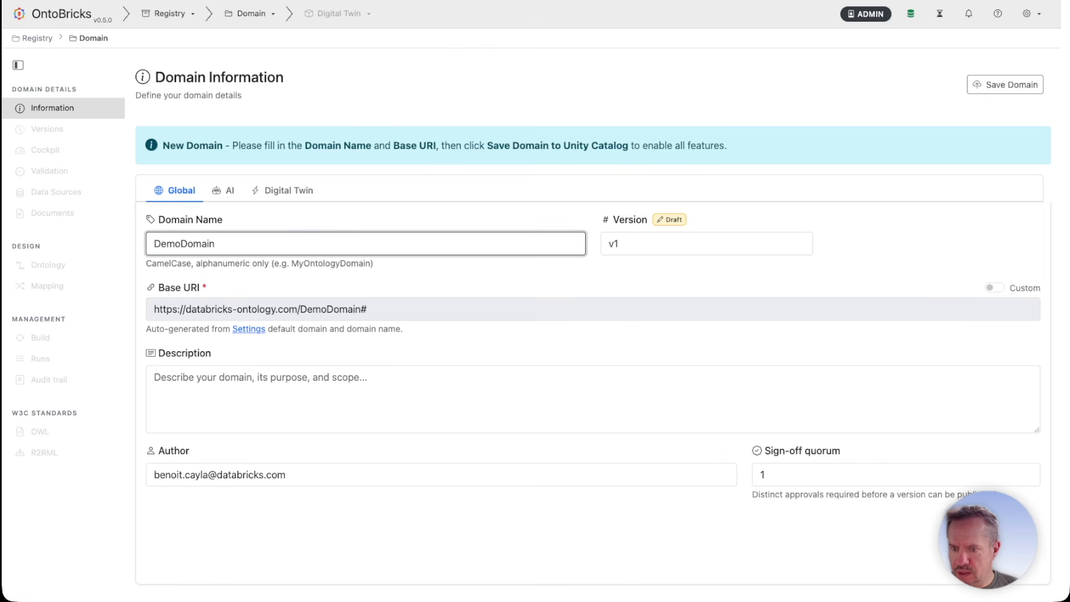
{"action": "left_click", "coordinate": [275, 399]}
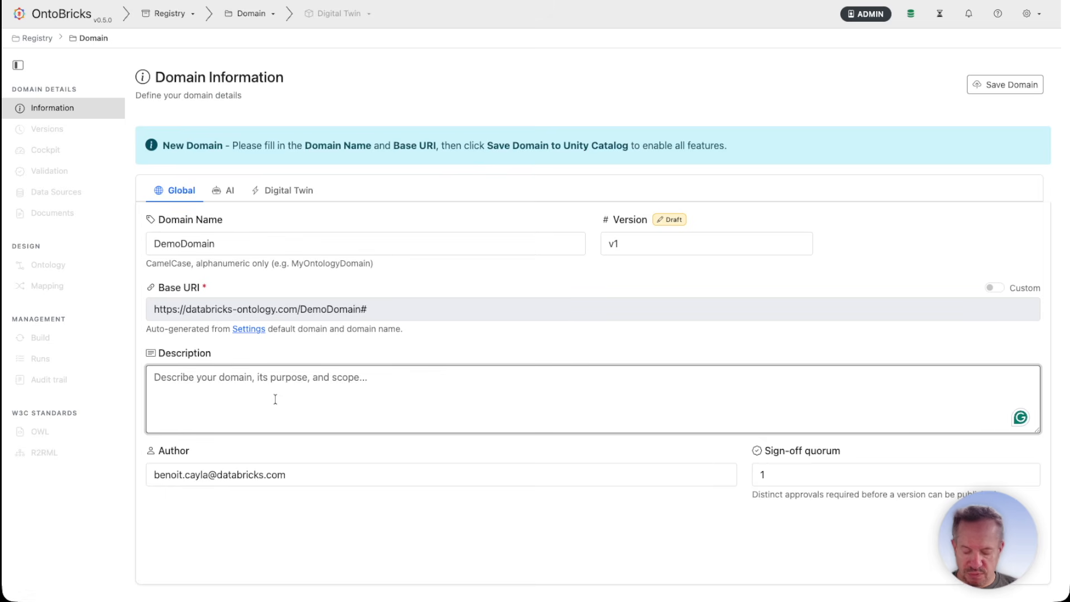
{"action": "type", "text": "sp"}
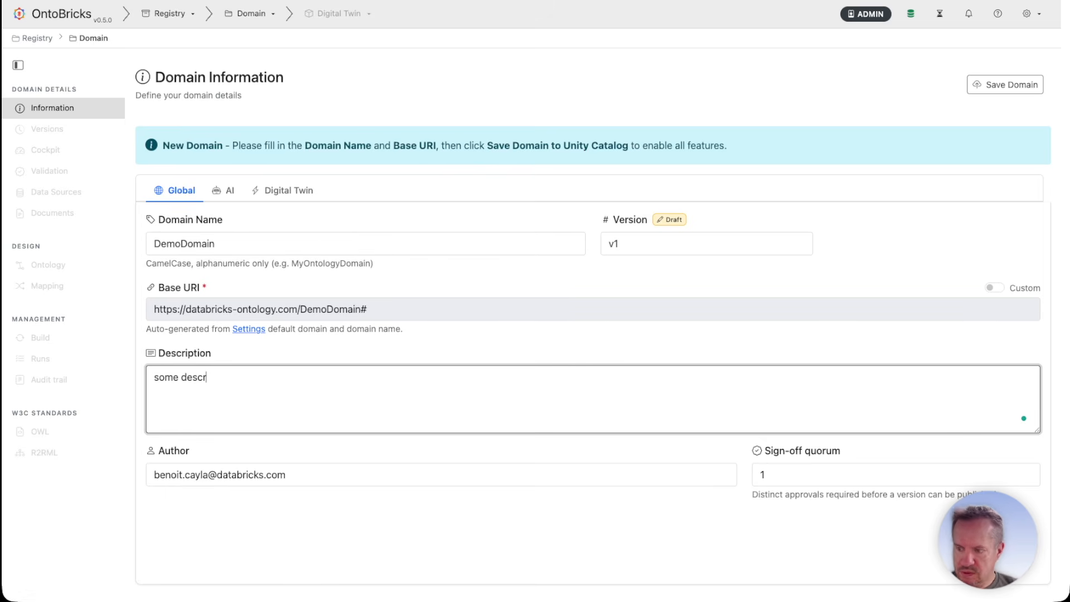
Choose databricks-claude-sonnet-4-6 as the LLM endpoint for the domain's OntoBricks agents
{"action": "left_click", "coordinate": [223, 190]}
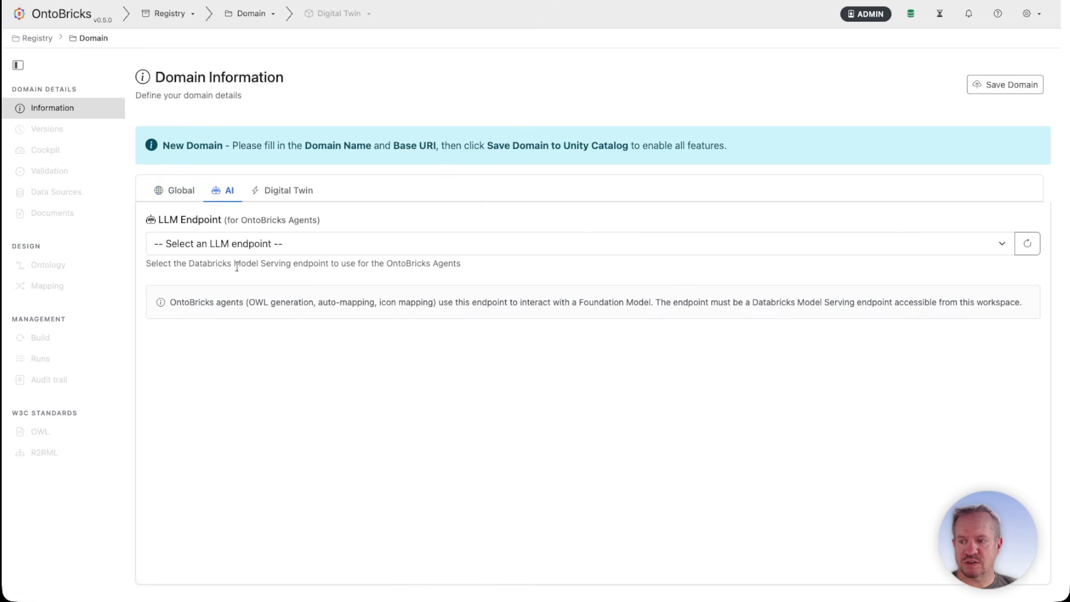
{"action": "left_click", "coordinate": [258, 245]}
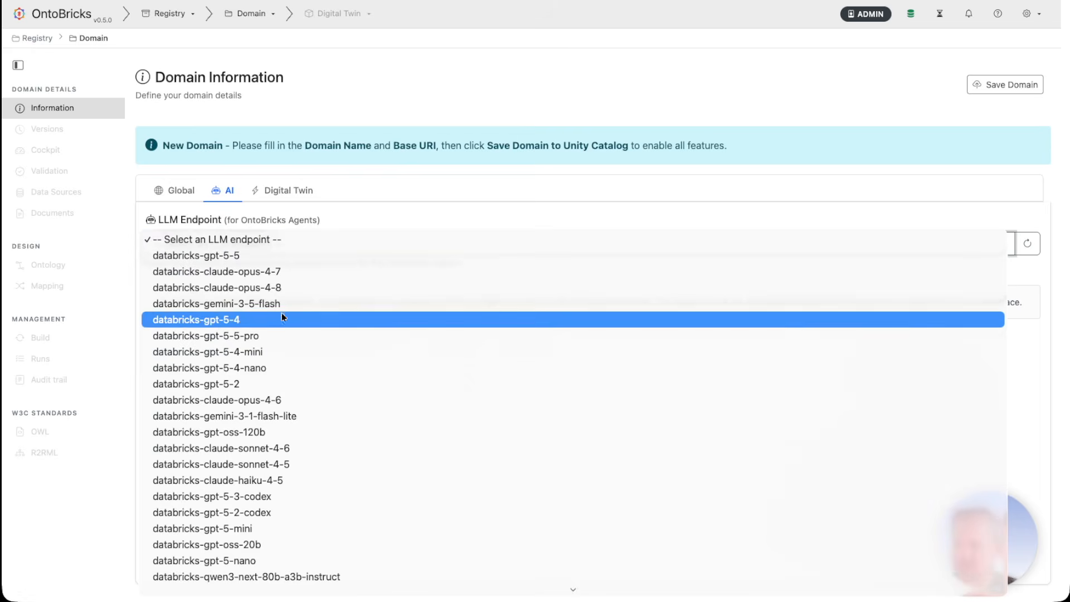
{"action": "left_click", "coordinate": [248, 451]}
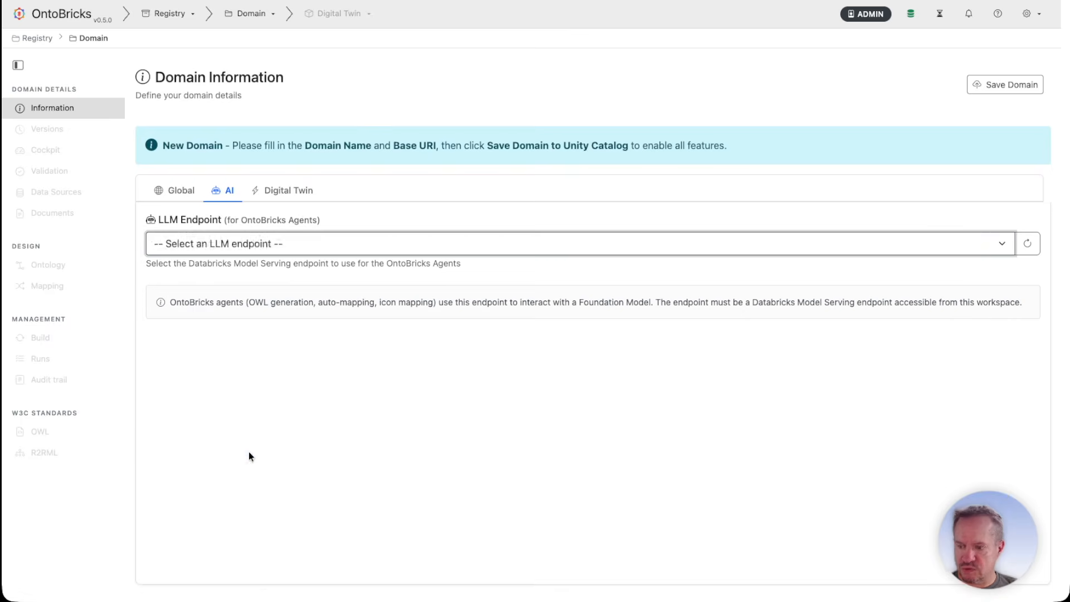
Check the domain's Digital Twin settings and save DemoDomain version 1 to the registry
{"action": "left_click", "coordinate": [300, 196]}
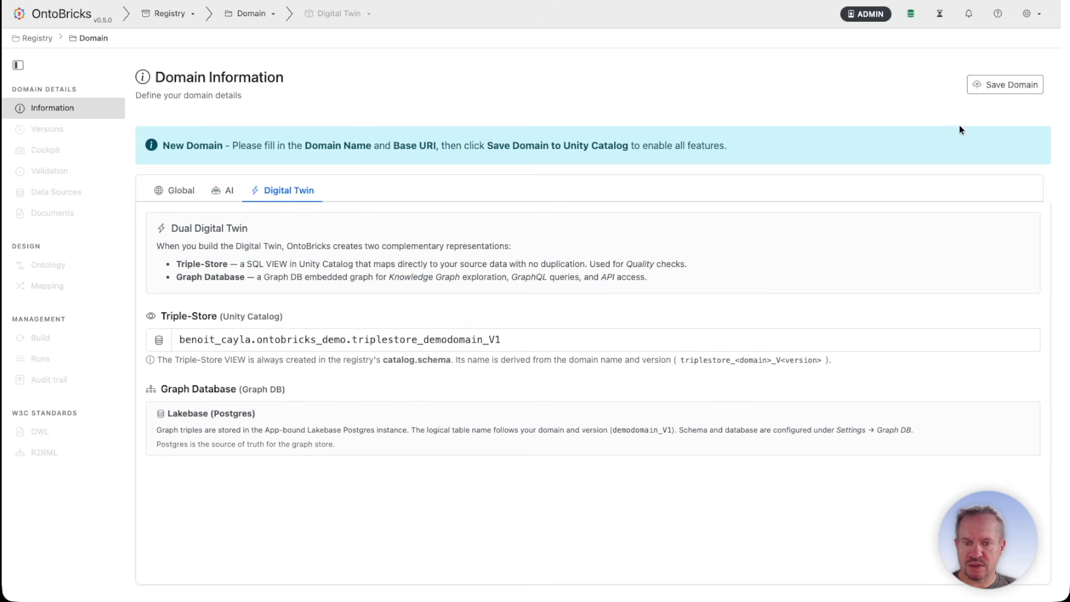
{"action": "left_click", "coordinate": [1017, 87]}
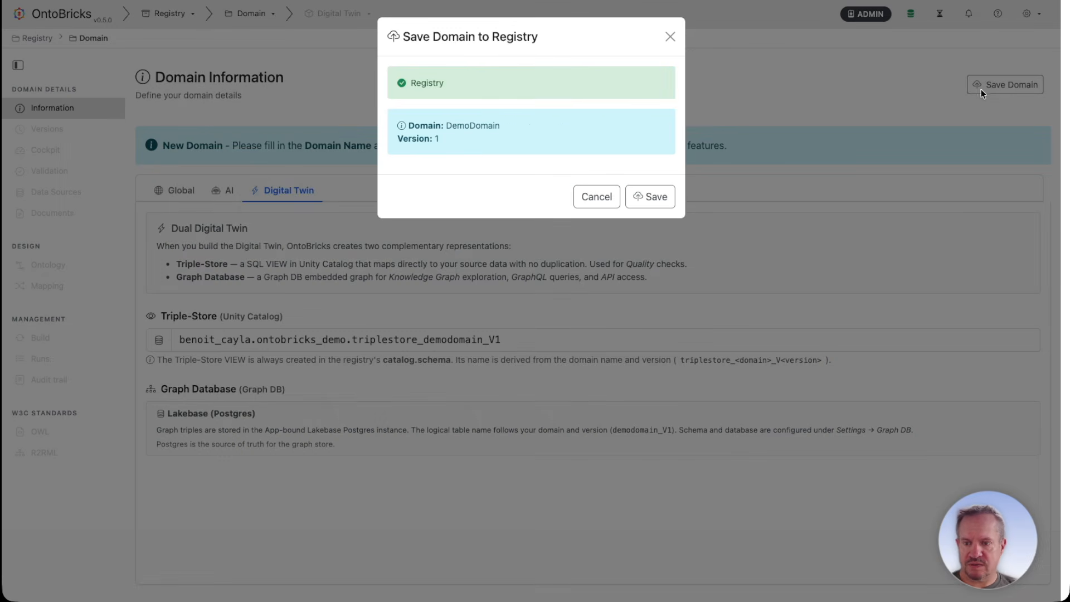
{"action": "left_click", "coordinate": [636, 197]}
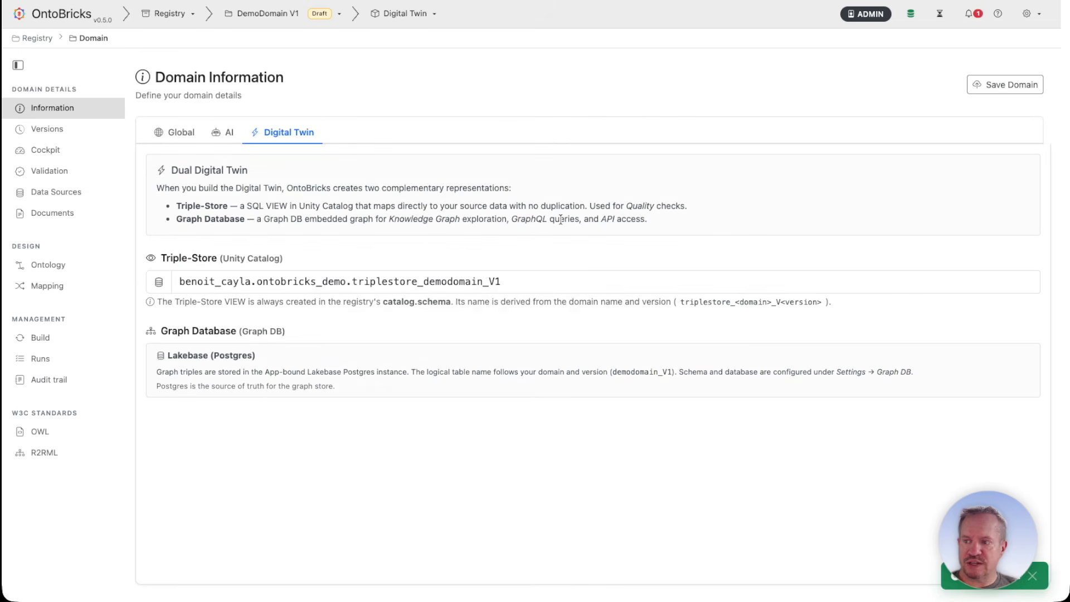
Add a Unity Catalog data source to the domain, using the customer schema of the current catalog, and load its table list
{"action": "left_click", "coordinate": [62, 205]}
{"action": "left_click", "coordinate": [1015, 93]}
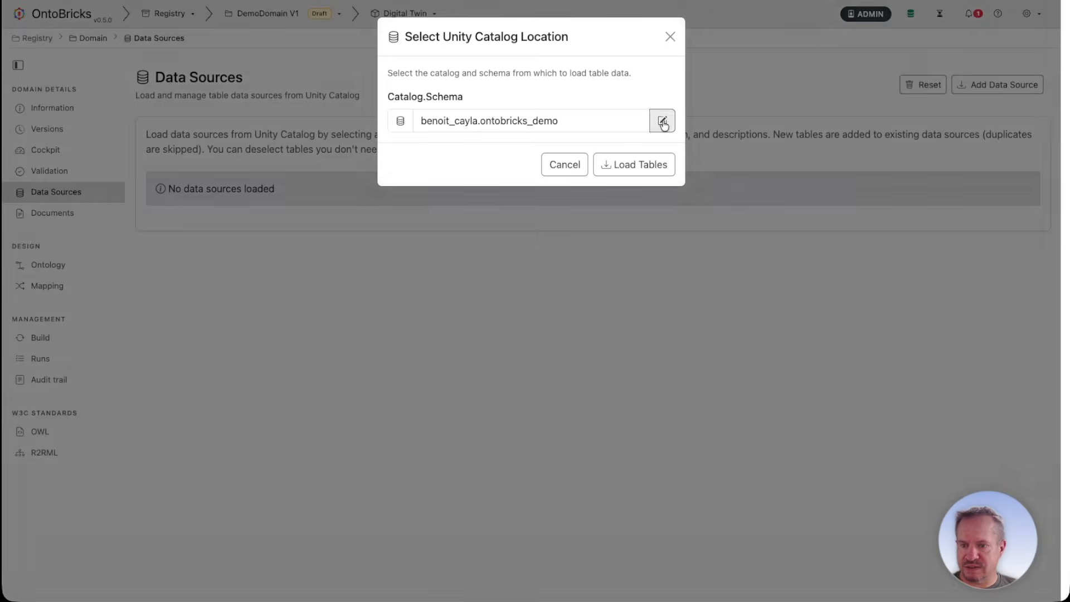
{"action": "left_click", "coordinate": [663, 125]}
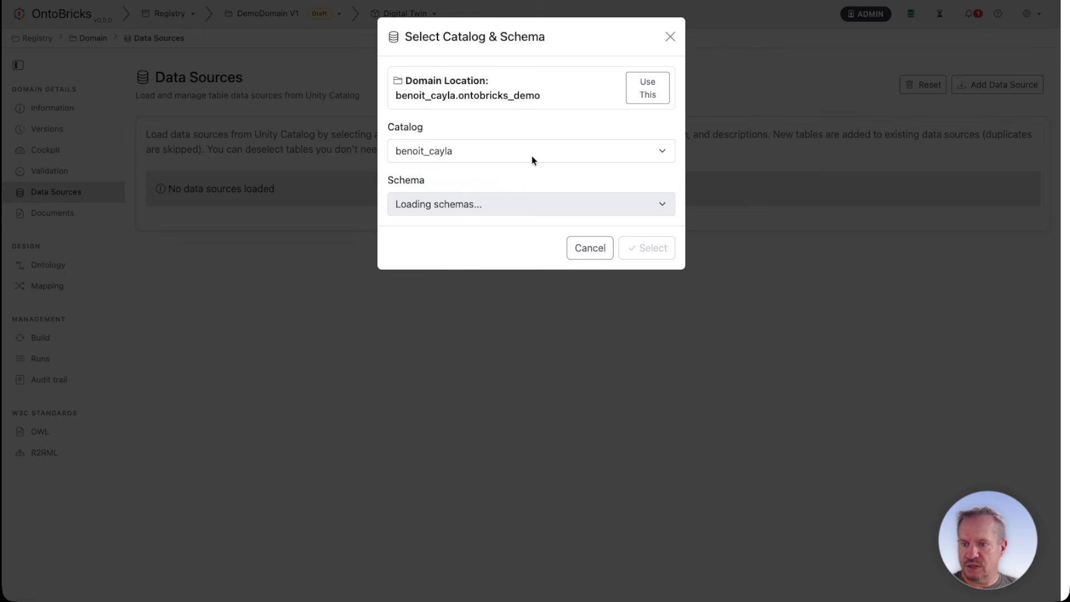
{"action": "left_click", "coordinate": [504, 210]}
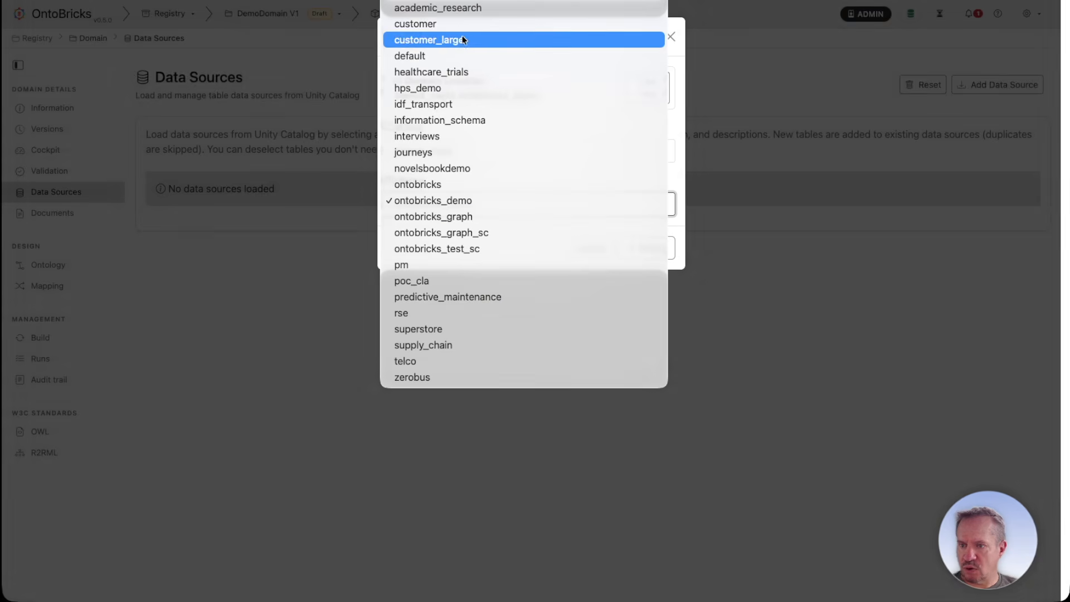
{"action": "left_click", "coordinate": [454, 29]}
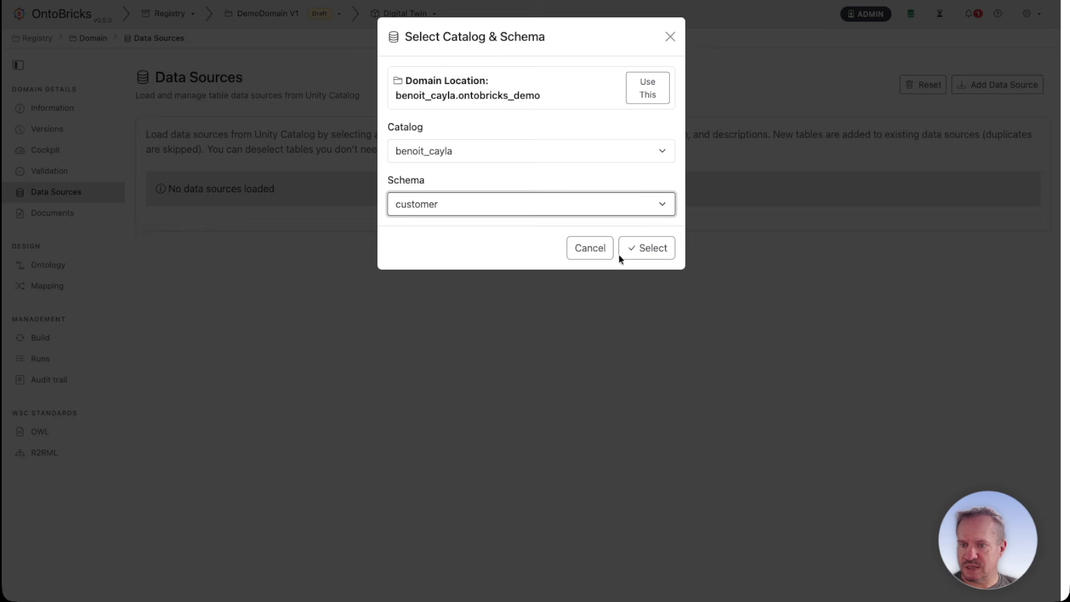
{"action": "left_click", "coordinate": [646, 248]}
{"action": "left_click", "coordinate": [641, 163]}
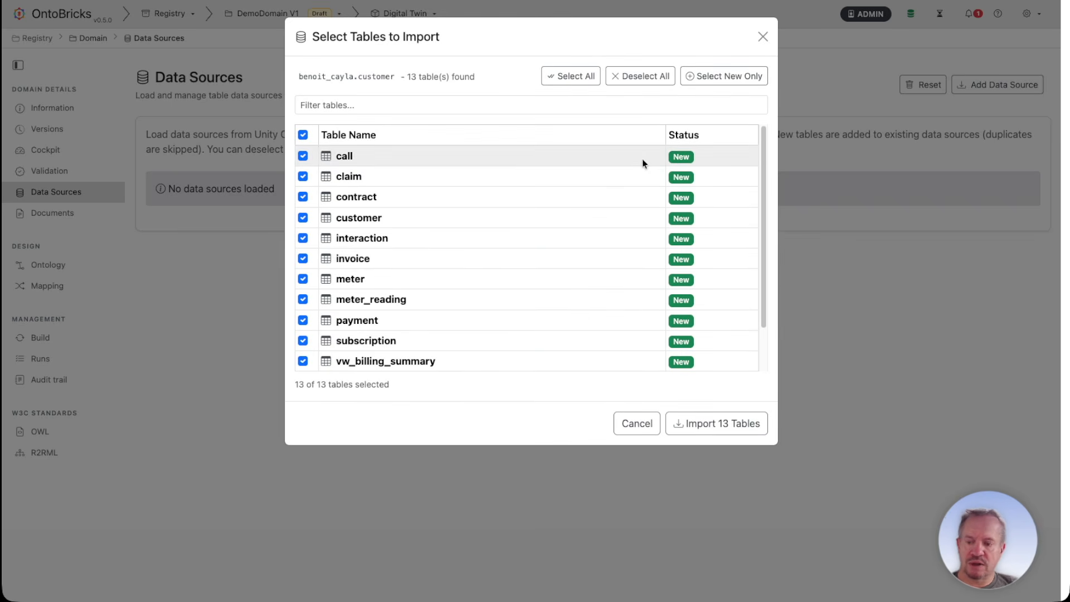
Exclude the three views, including vw_billing_summary, and import the remaining 10 tables from the customer schema
{"action": "scroll", "coordinate": [368, 359], "scroll_direction": "down", "scroll_amount": 2}
{"action": "left_click", "coordinate": [303, 331]}
{"action": "left_click", "coordinate": [301, 312]}
{"action": "left_click", "coordinate": [303, 351]}
{"action": "left_click", "coordinate": [751, 430]}
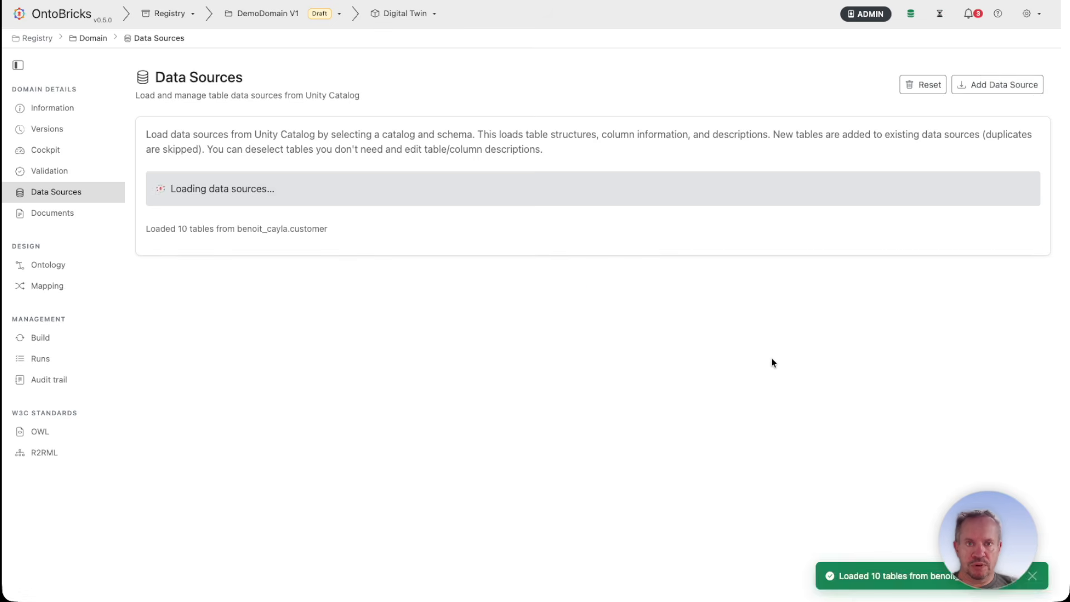
Inspect the column and description details of the call and claim tables, closing them without changes
{"action": "left_click", "coordinate": [221, 312]}
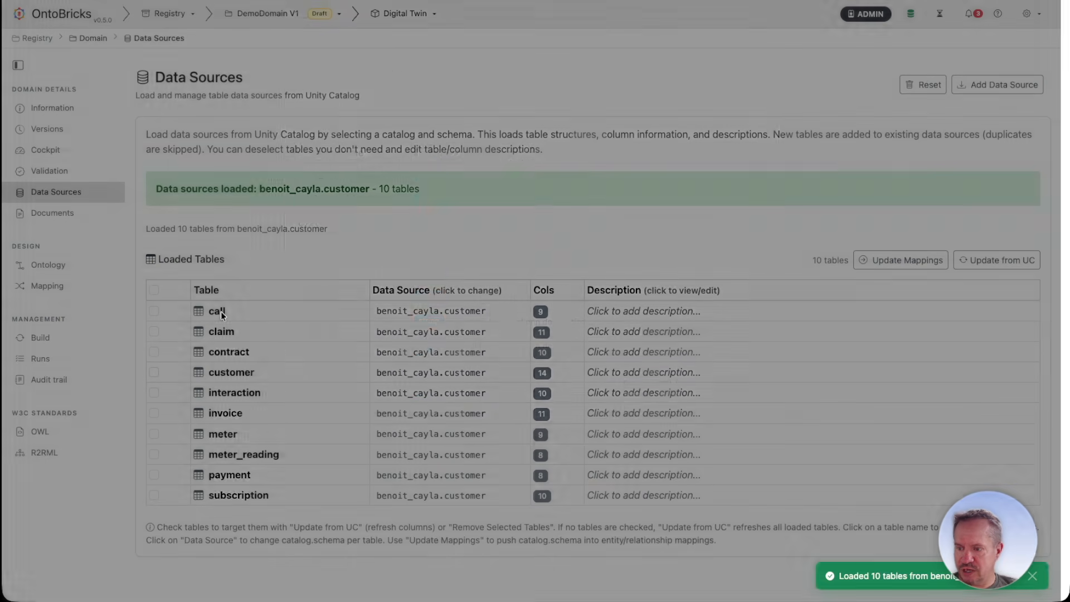
{"action": "left_click", "coordinate": [646, 413]}
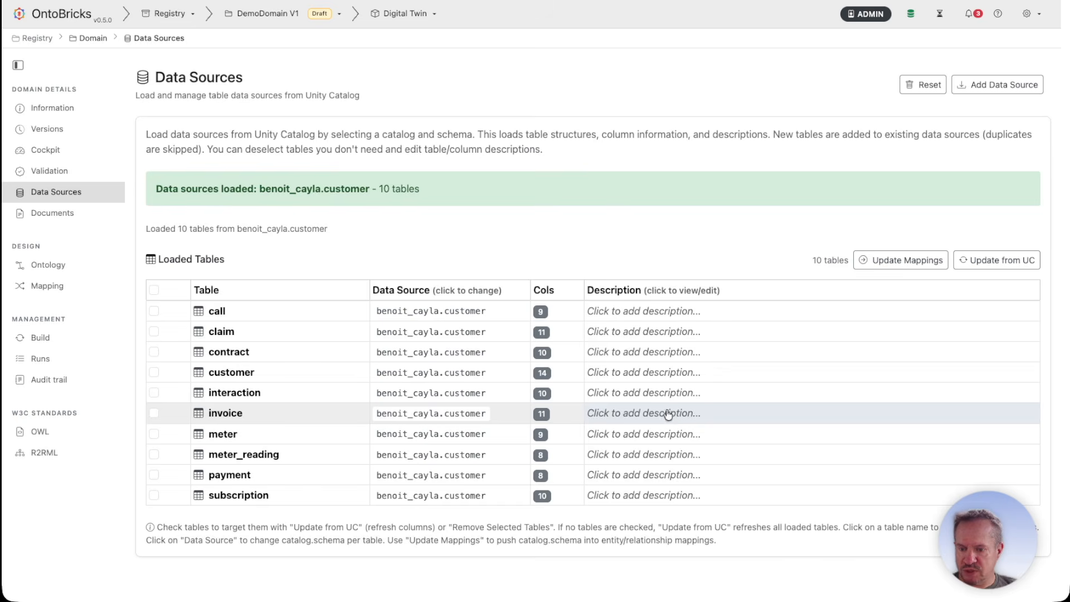
{"action": "left_click", "coordinate": [213, 336]}
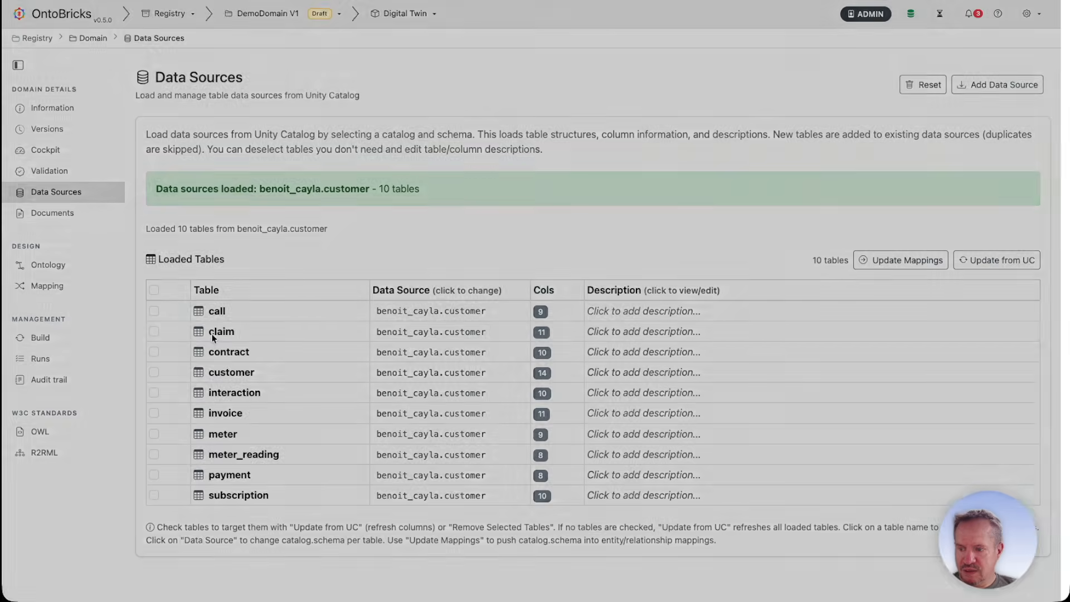
{"action": "left_click", "coordinate": [447, 104]}
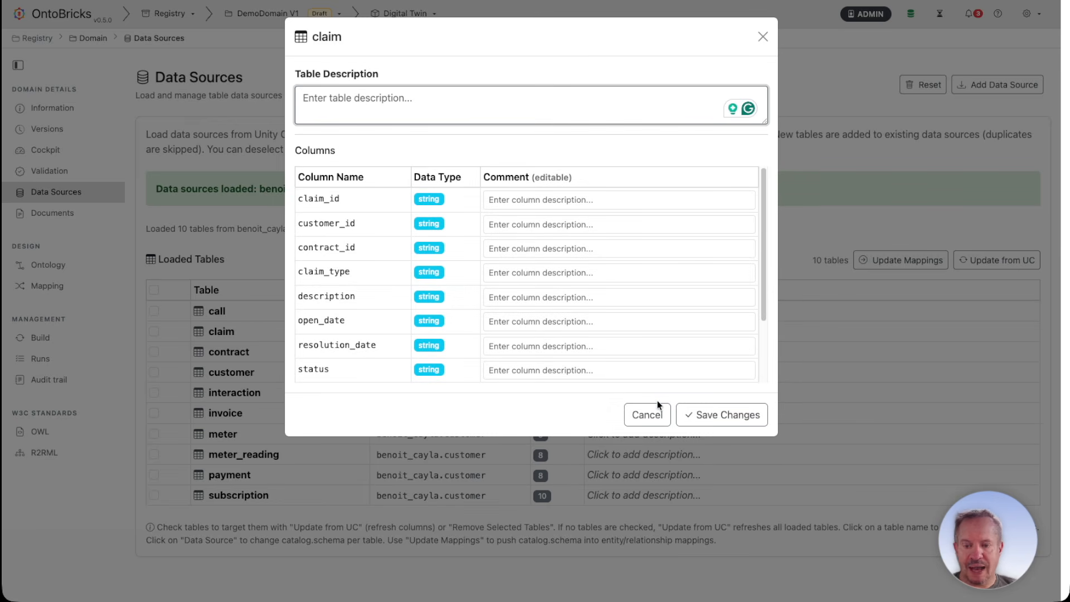
{"action": "left_click", "coordinate": [661, 427]}
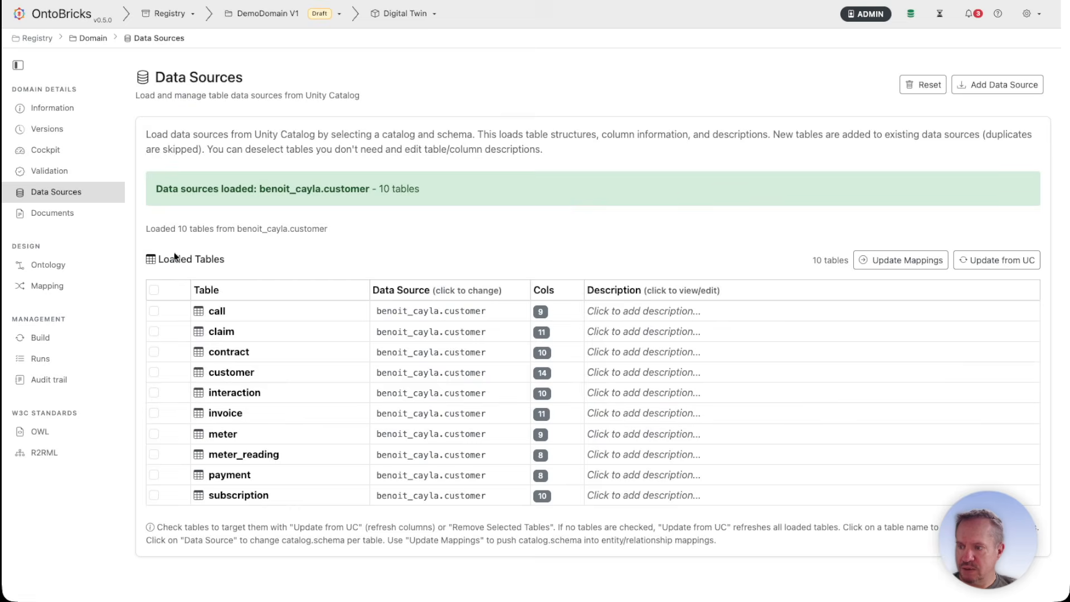
Upload MyCompany CRM business.pdf from git-labs/ontobricks/data/customer/unstructured to the domain's documents
{"action": "left_click", "coordinate": [51, 217]}
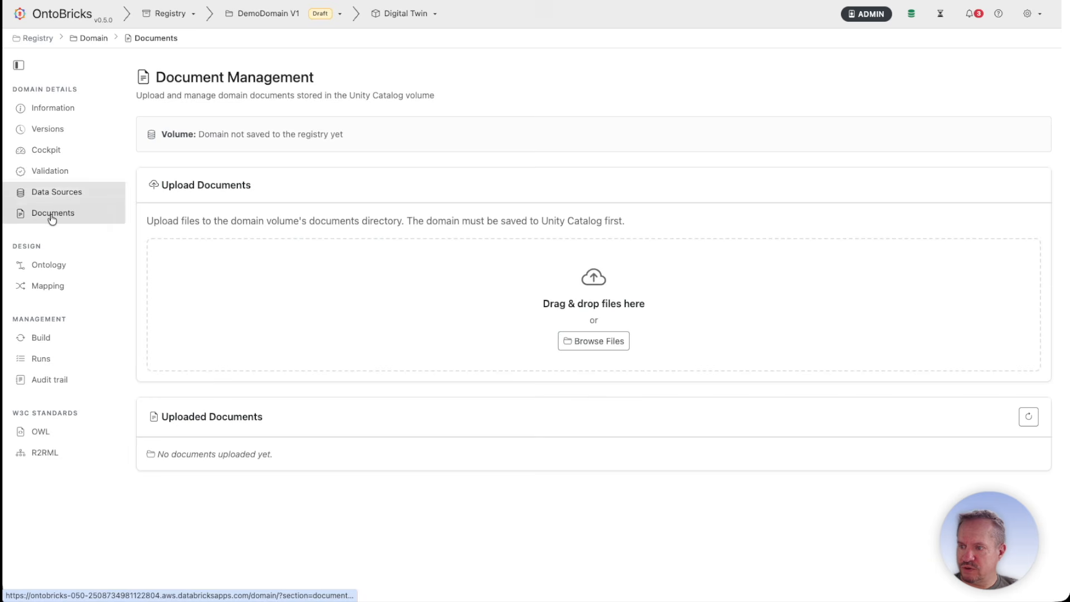
{"action": "left_click", "coordinate": [595, 344]}
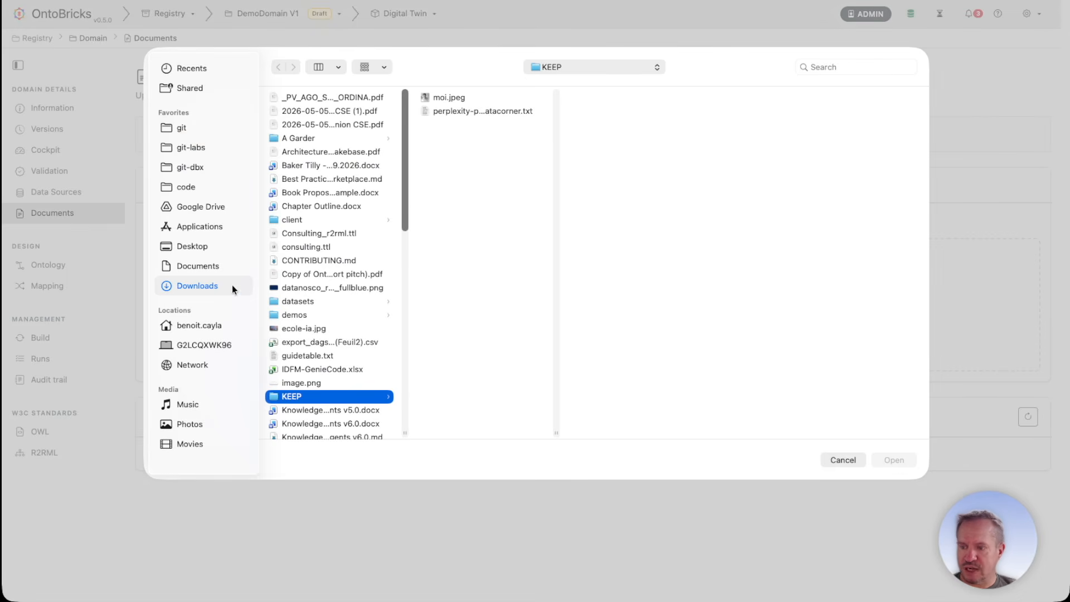
{"action": "left_click", "coordinate": [210, 148]}
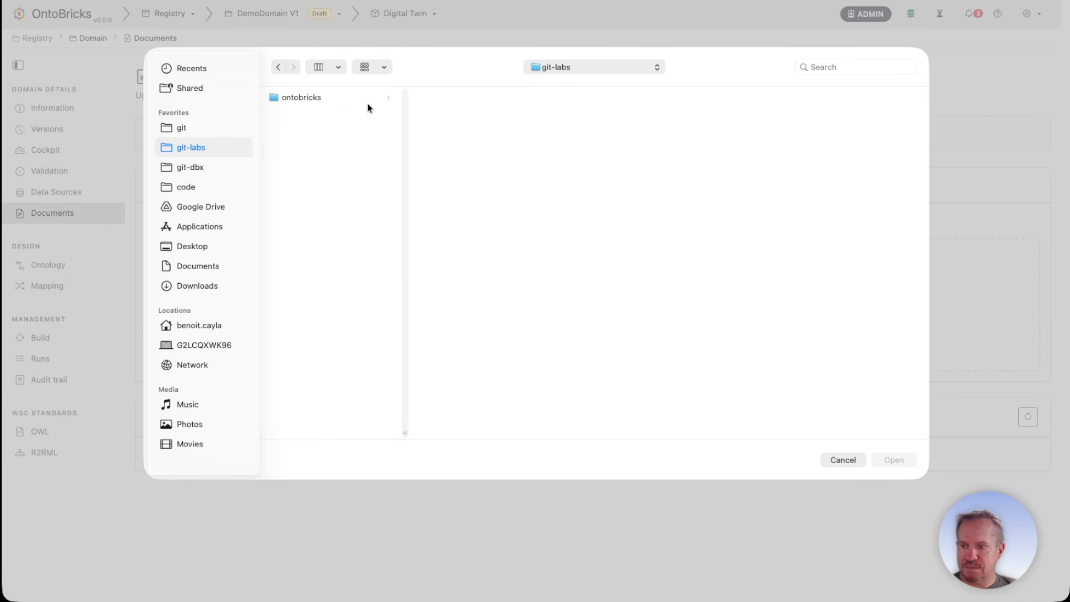
{"action": "left_click", "coordinate": [333, 97]}
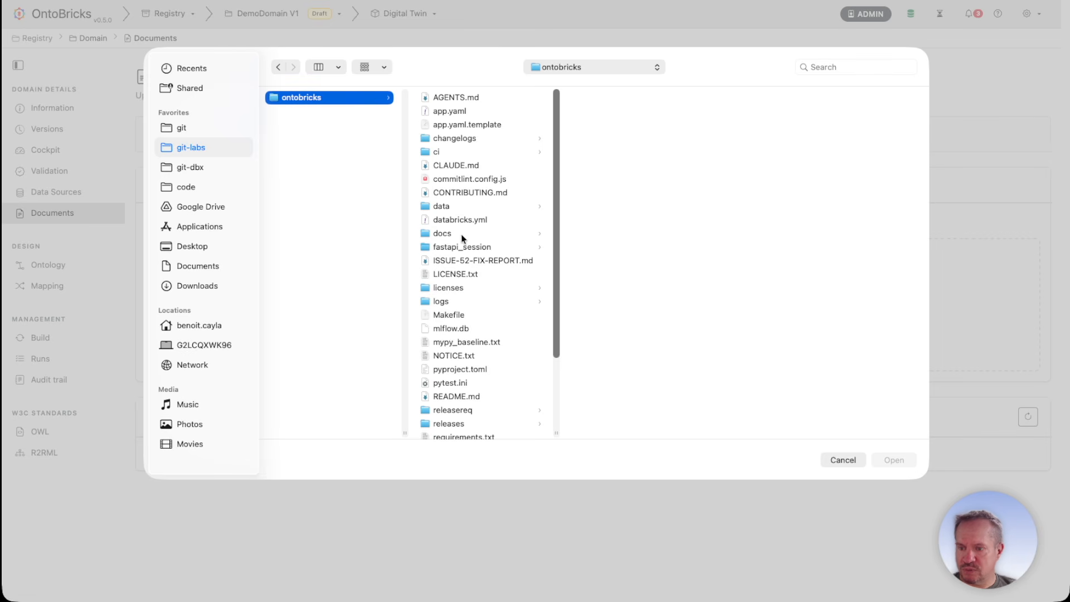
{"action": "left_click", "coordinate": [464, 206]}
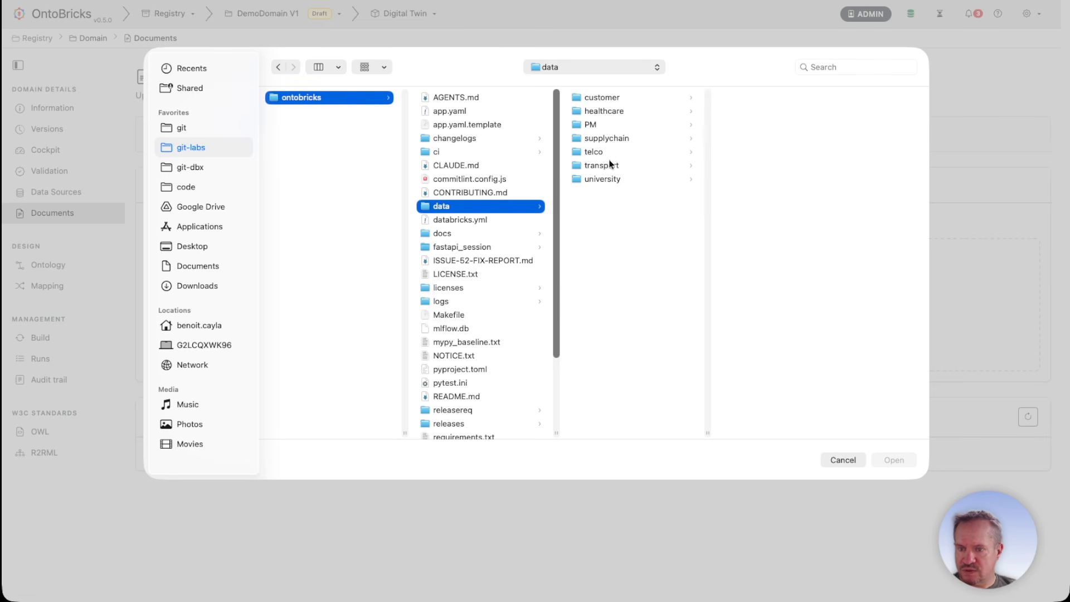
{"action": "left_click", "coordinate": [614, 100]}
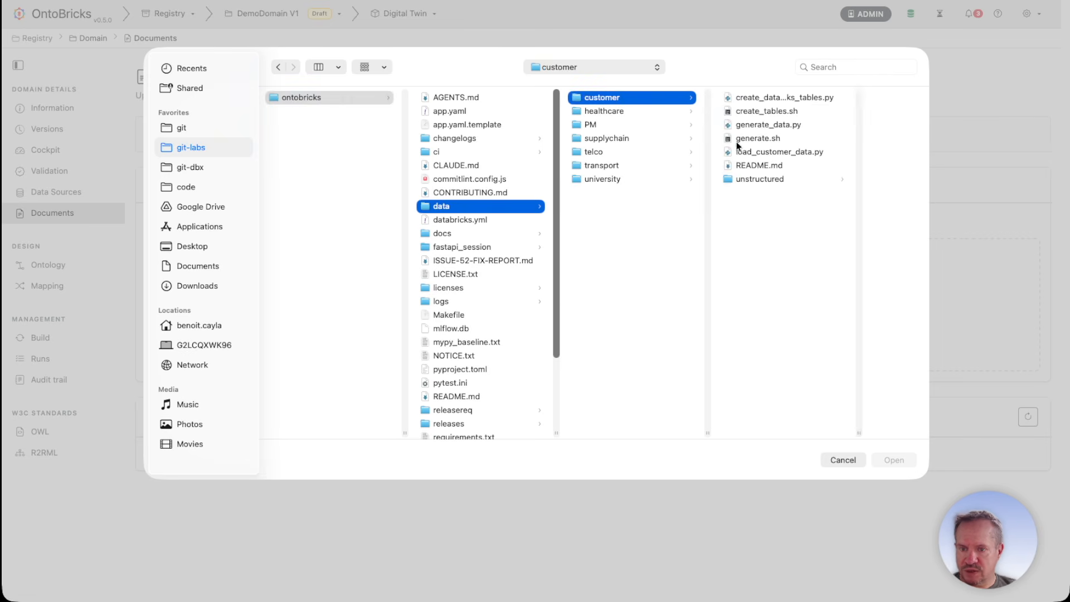
{"action": "left_click", "coordinate": [757, 181]}
{"action": "left_click", "coordinate": [853, 124]}
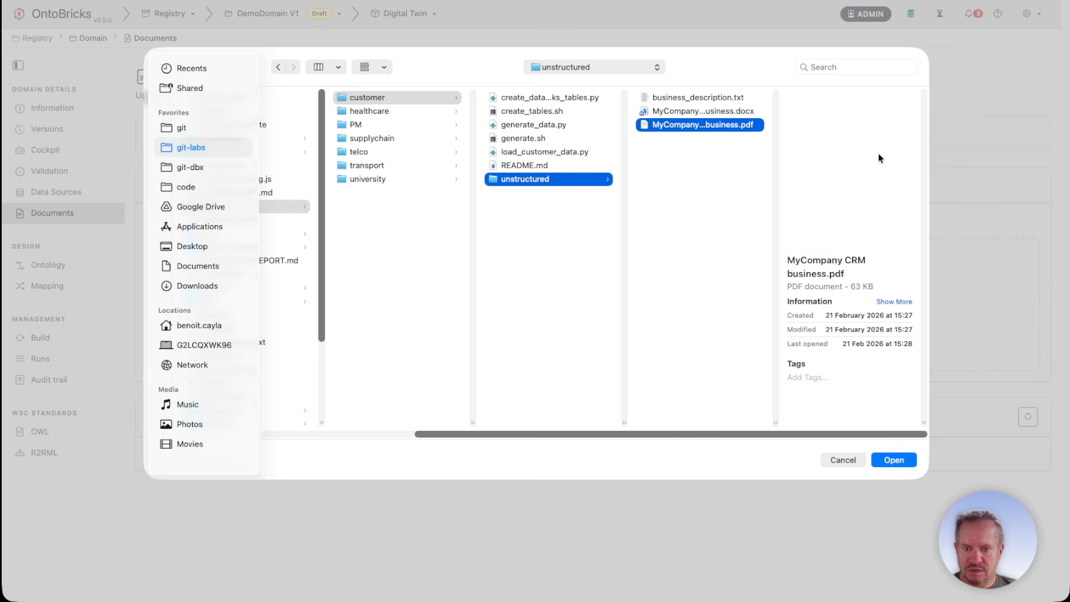
{"action": "left_click", "coordinate": [894, 460]}
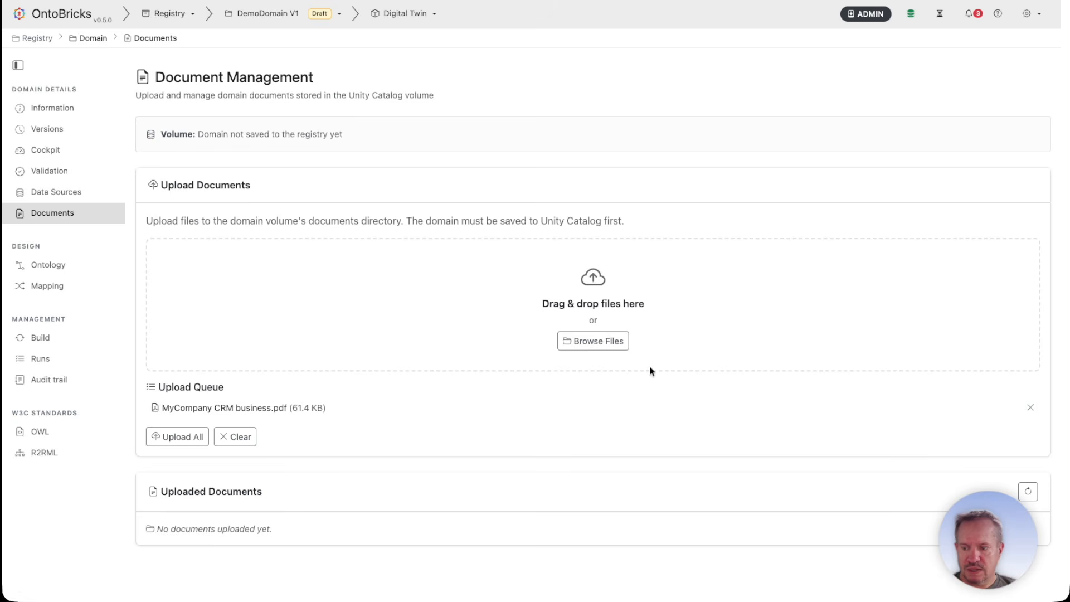
{"action": "left_click", "coordinate": [195, 439]}
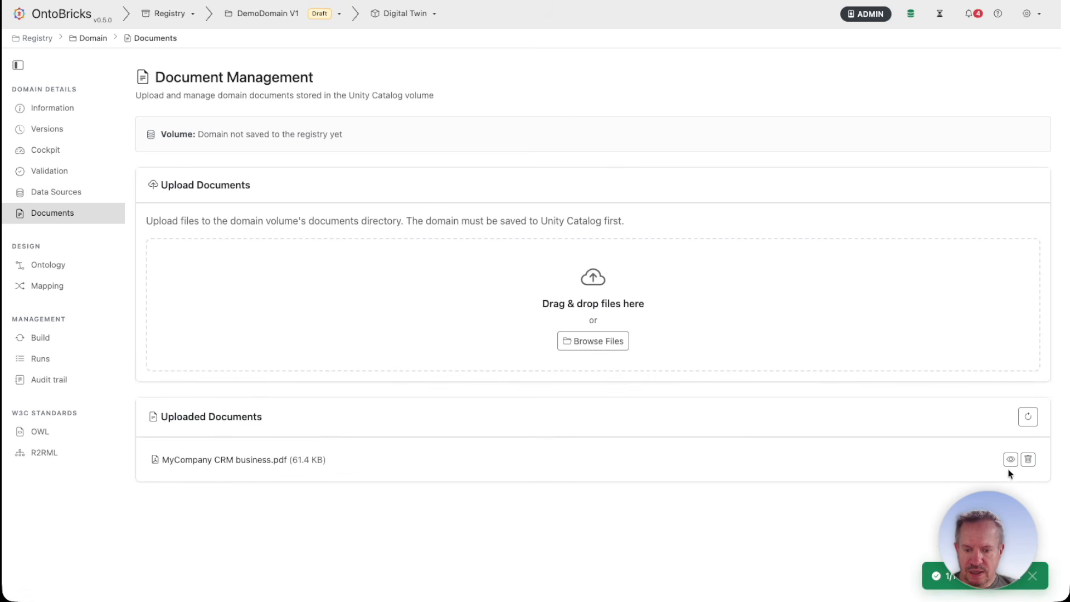
Preview the uploaded MyCompany CRM business.pdf, look through its first page and close the preview
{"action": "left_click", "coordinate": [1011, 459]}
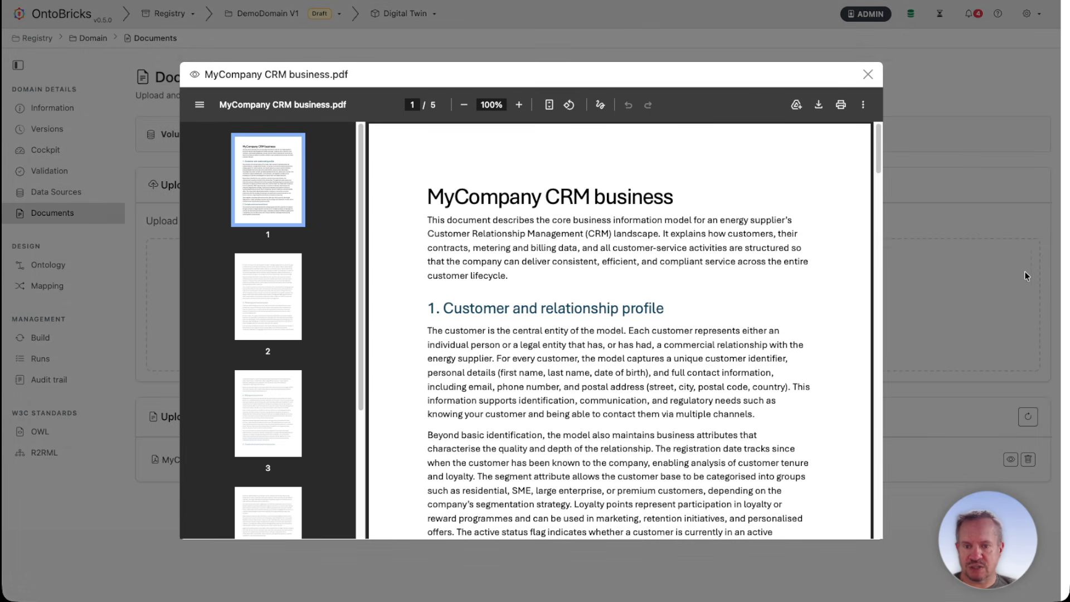
{"action": "mouse_move", "coordinate": [877, 156]}
{"action": "left_mouse_down"}
{"action": "mouse_move", "coordinate": [882, 318]}
{"action": "mouse_move", "coordinate": [878, 139]}
{"action": "left_mouse_up"}
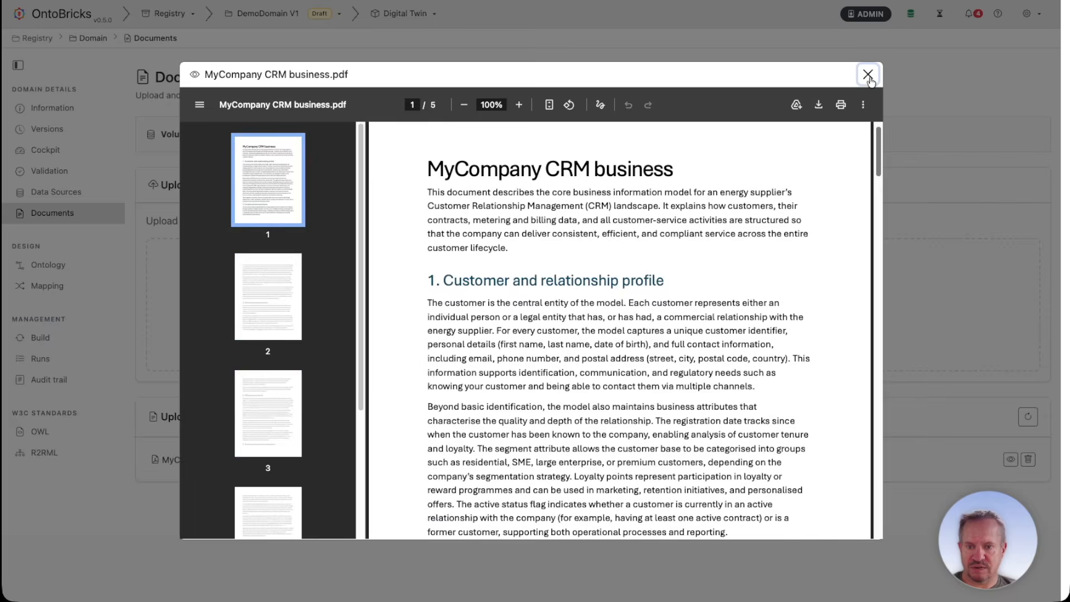
{"action": "left_click", "coordinate": [868, 74]}
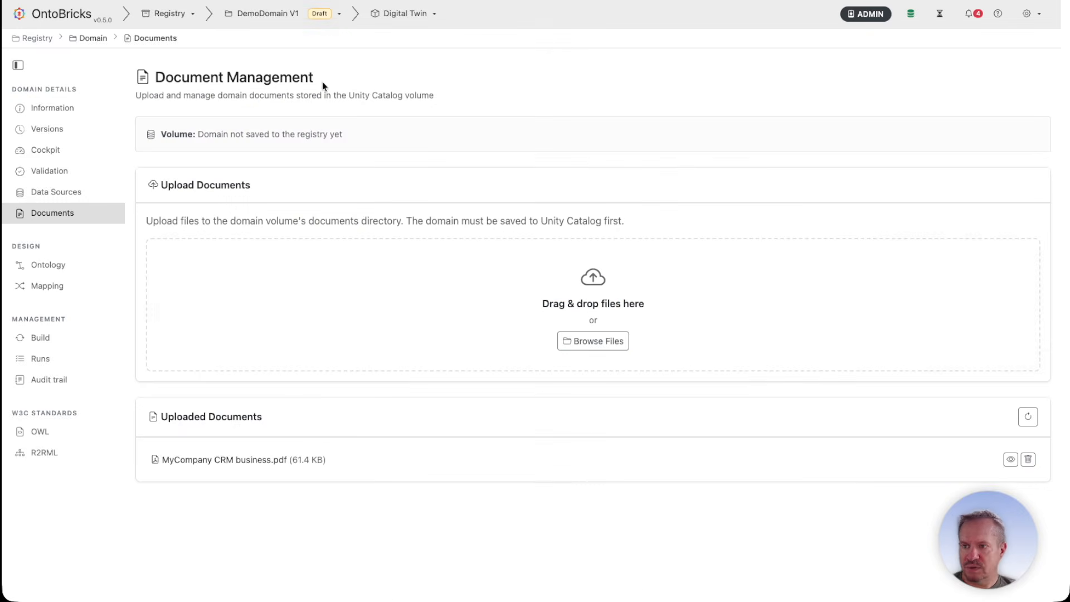
Save the DemoDomain domain to the registry and confirm the save
{"action": "left_click", "coordinate": [163, 17]}
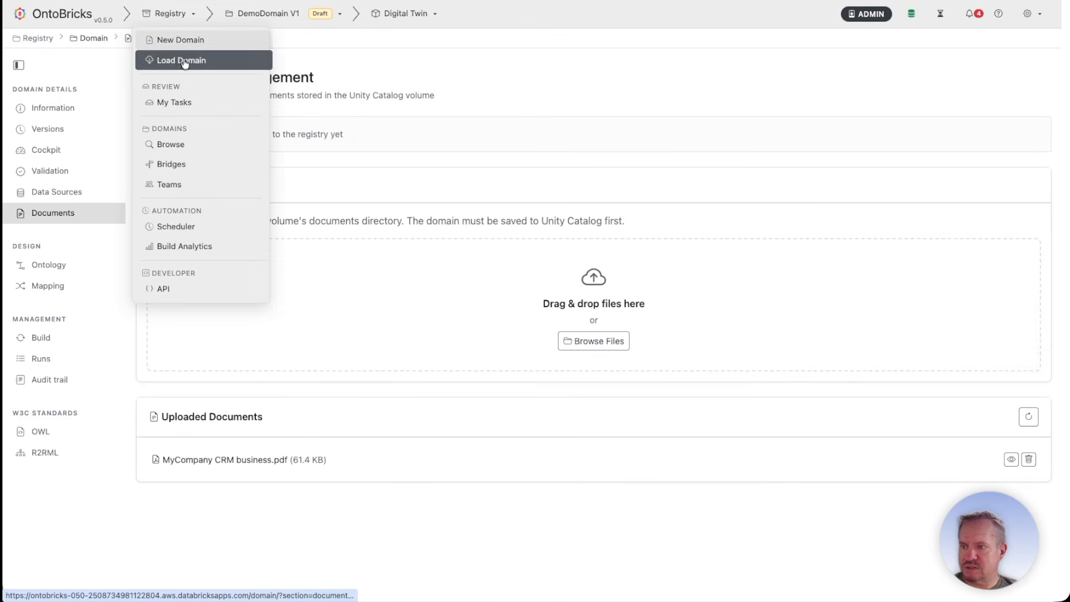
{"action": "left_click", "coordinate": [266, 16]}
{"action": "left_click", "coordinate": [269, 40]}
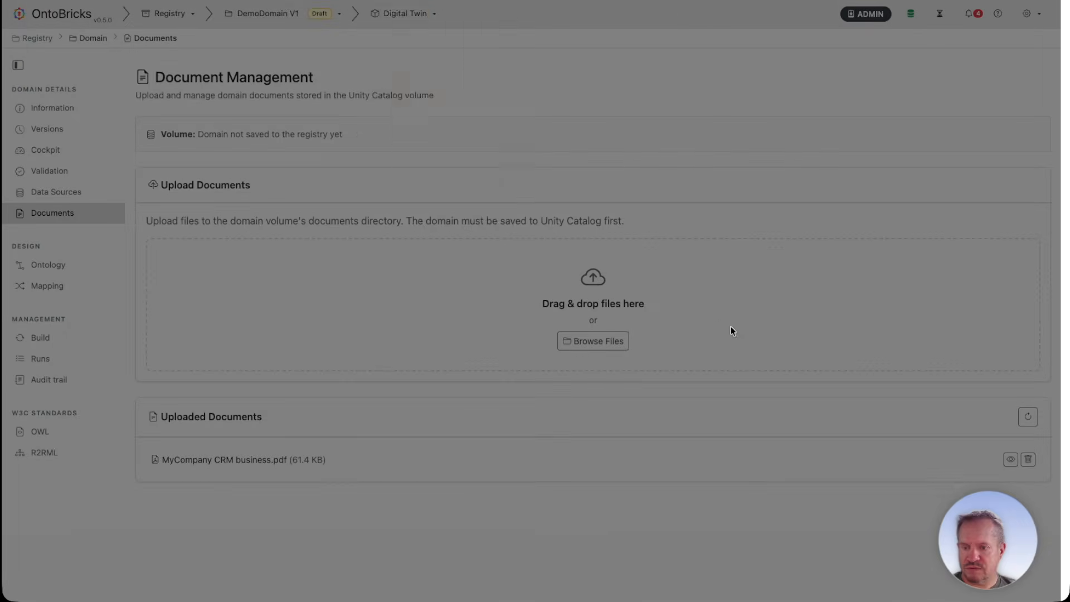
{"action": "left_click", "coordinate": [651, 178]}
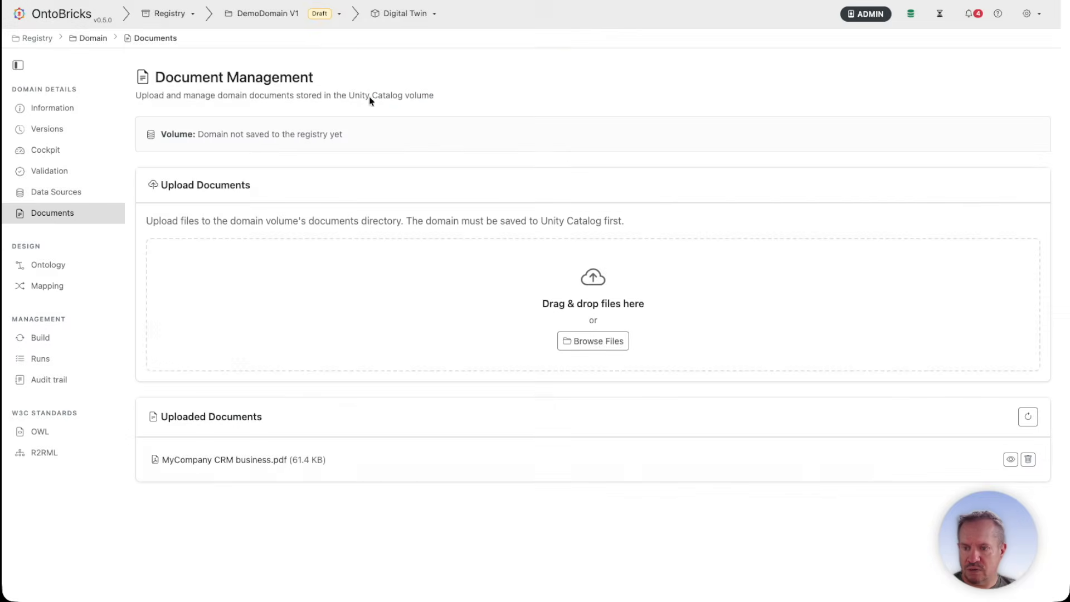
Open ontology generation for DemoDomain and review the tables and documents selected as its input
{"action": "left_click", "coordinate": [278, 13]}
{"action": "mouse_move", "coordinate": [293, 230]}
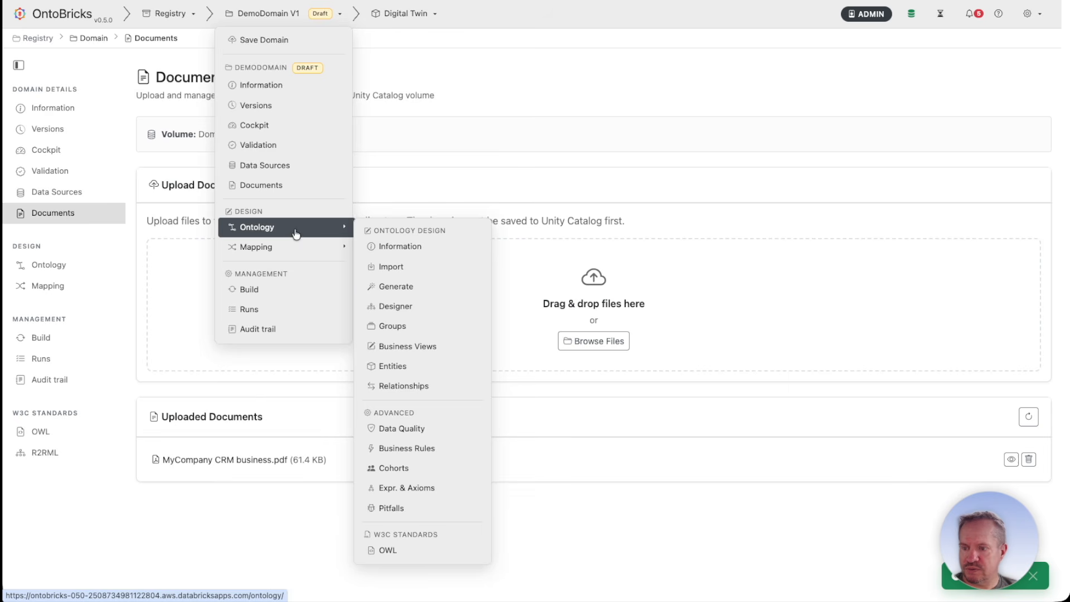
{"action": "left_click", "coordinate": [418, 286]}
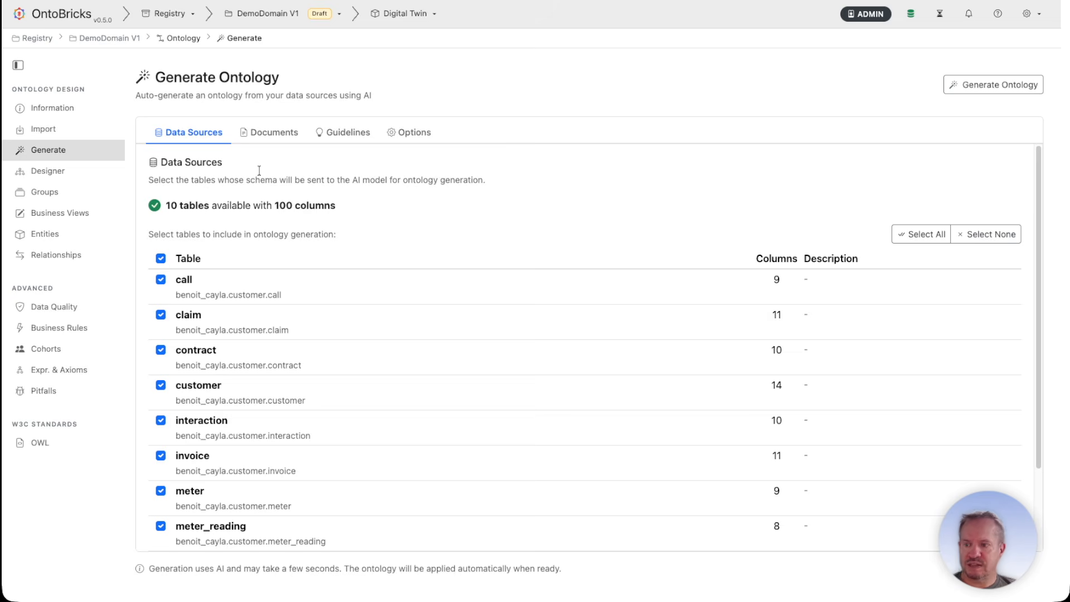
{"action": "left_click", "coordinate": [274, 133]}
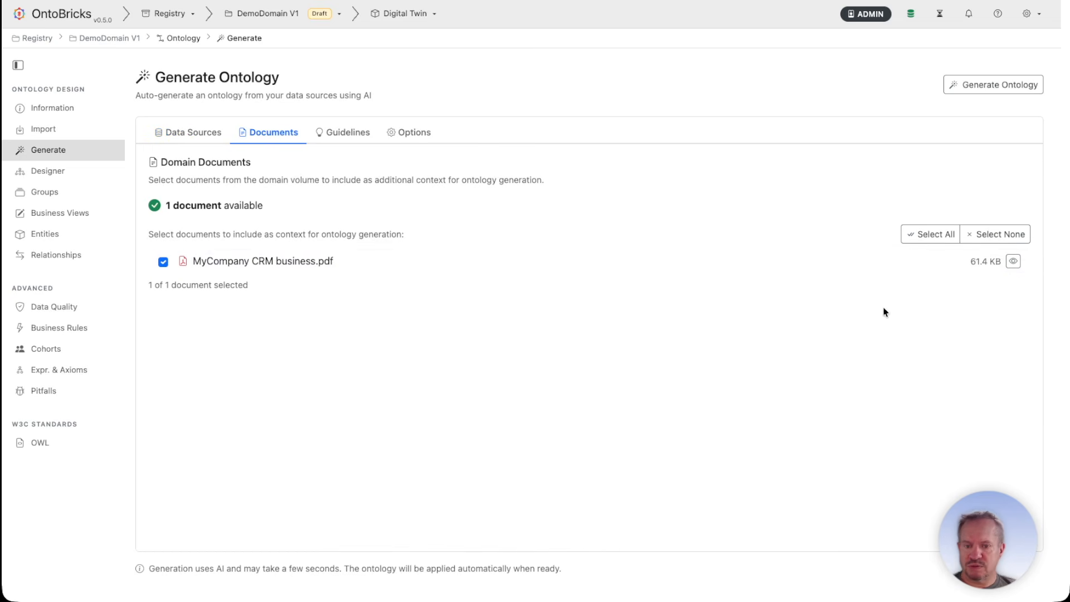
Fill the guidelines from the Energy template, insert "simple" before "ontology" in its first sentence, and generate the ontology
{"action": "left_click", "coordinate": [343, 132]}
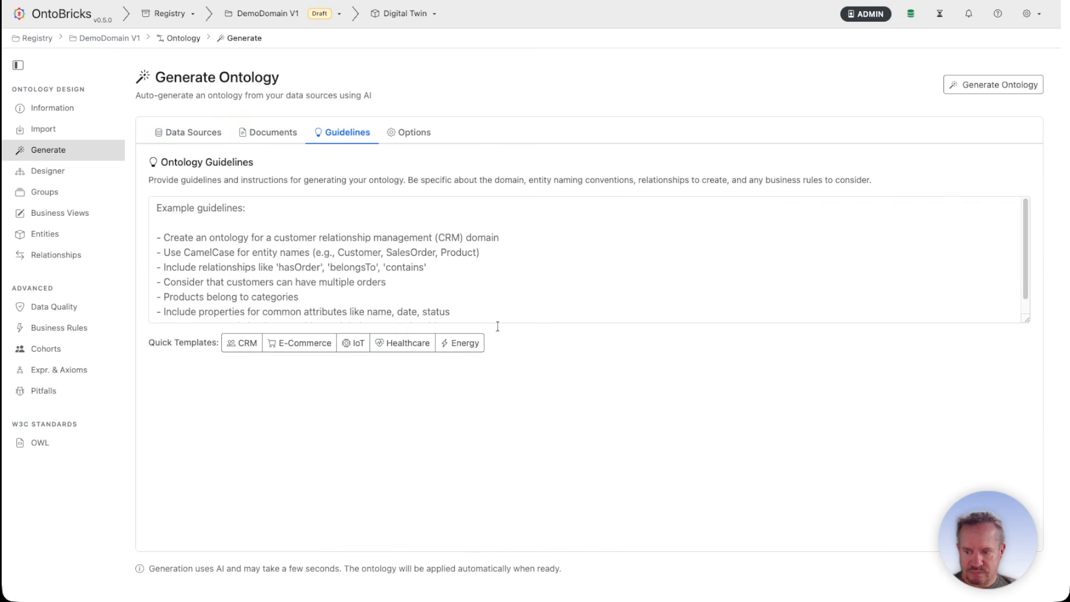
{"action": "left_click", "coordinate": [466, 344]}
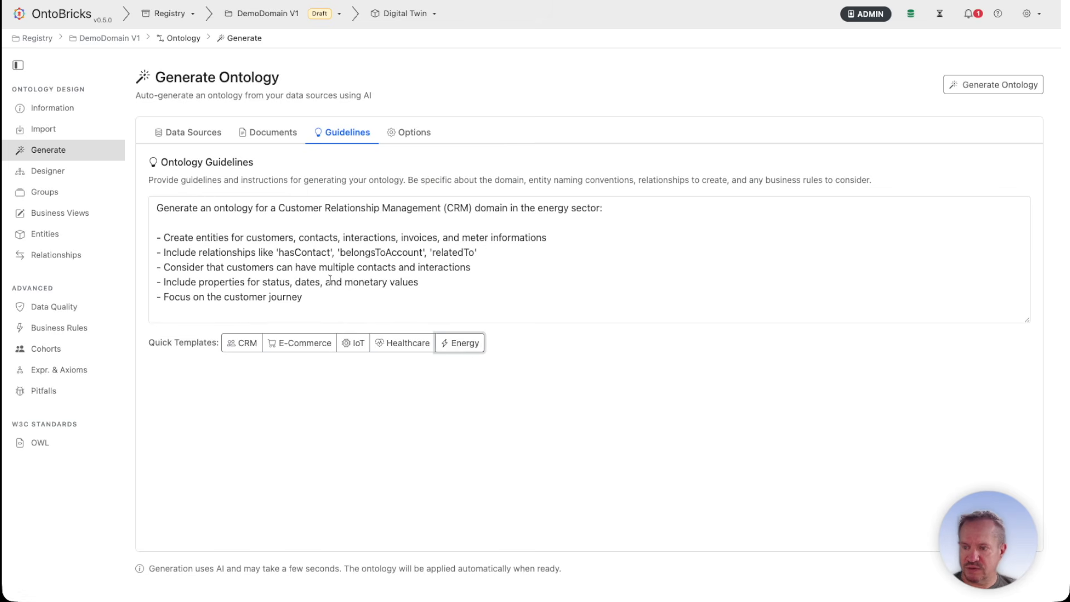
{"action": "left_click", "coordinate": [216, 206]}
{"action": "type", "text": "simple"}
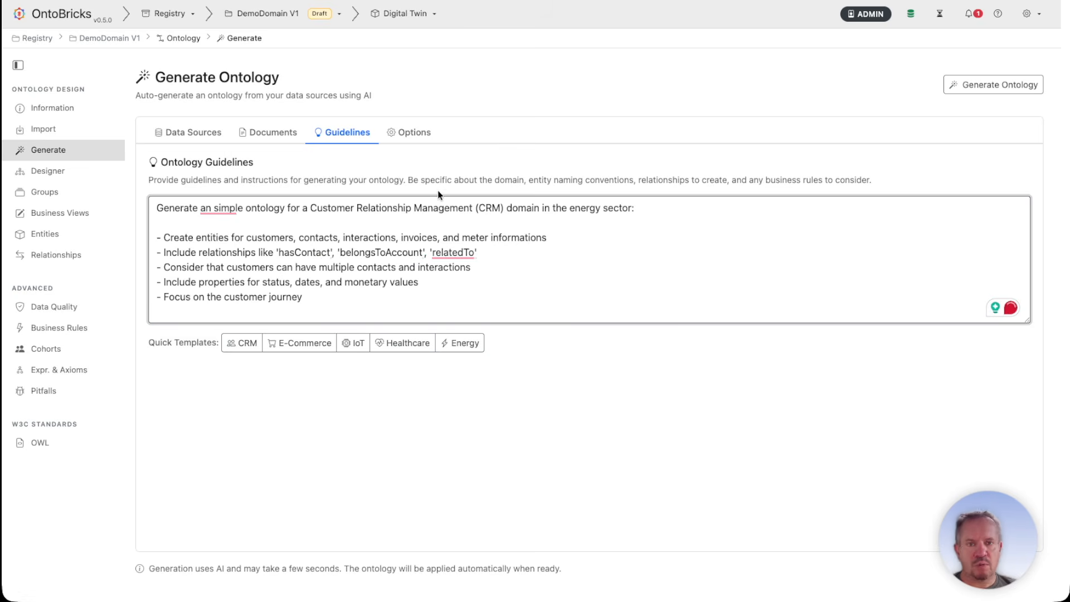
{"action": "left_click", "coordinate": [1016, 87]}
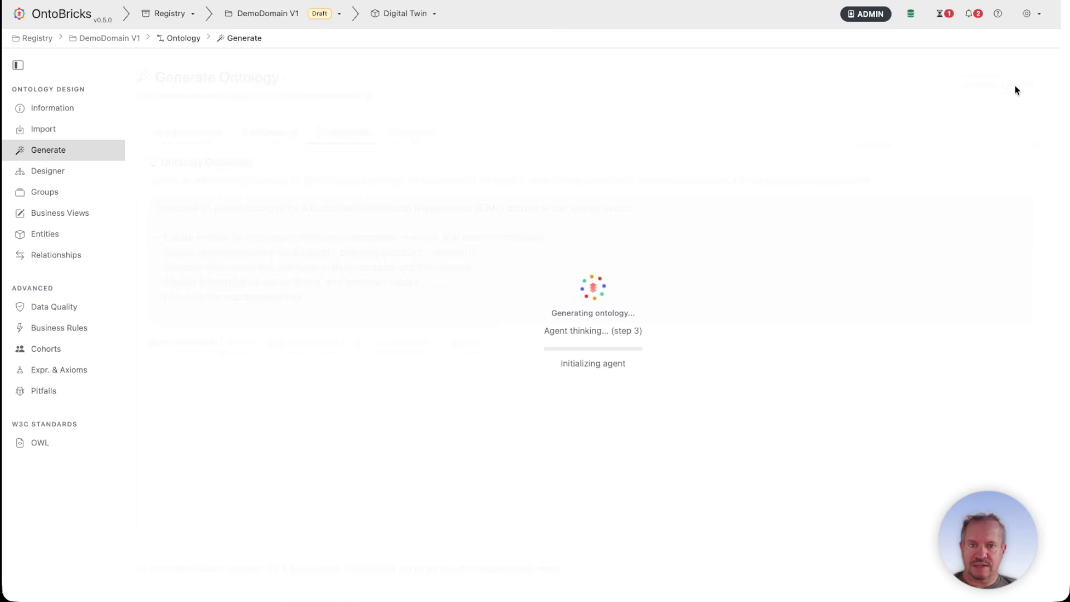
Show the generated ontology in the Designer, auto-assign icons to its entities and rearrange the graph automatically
{"action": "left_click", "coordinate": [112, 176]}
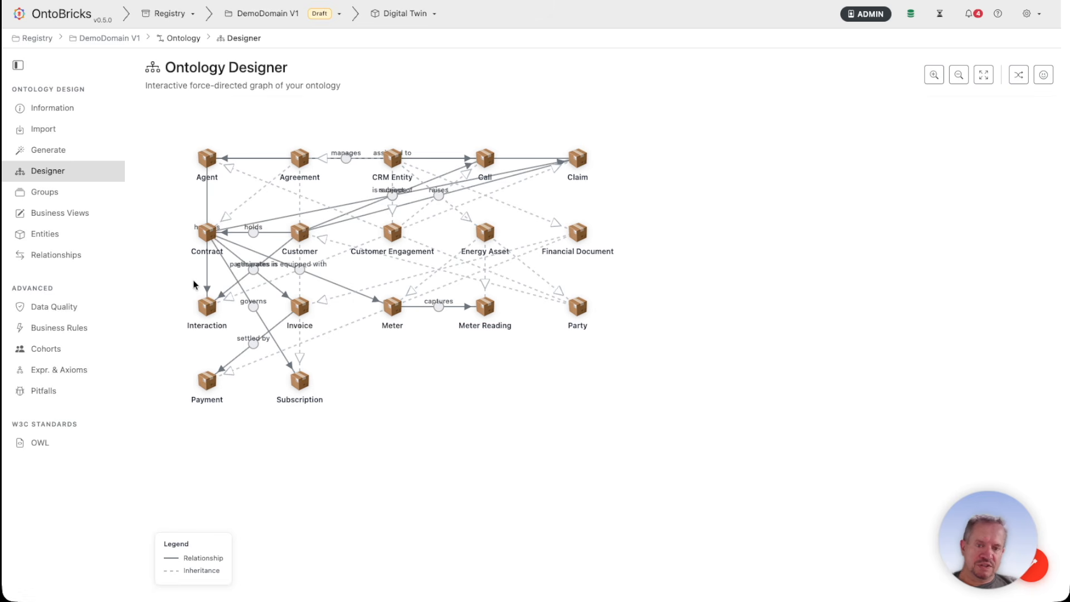
{"action": "left_click", "coordinate": [1045, 77]}
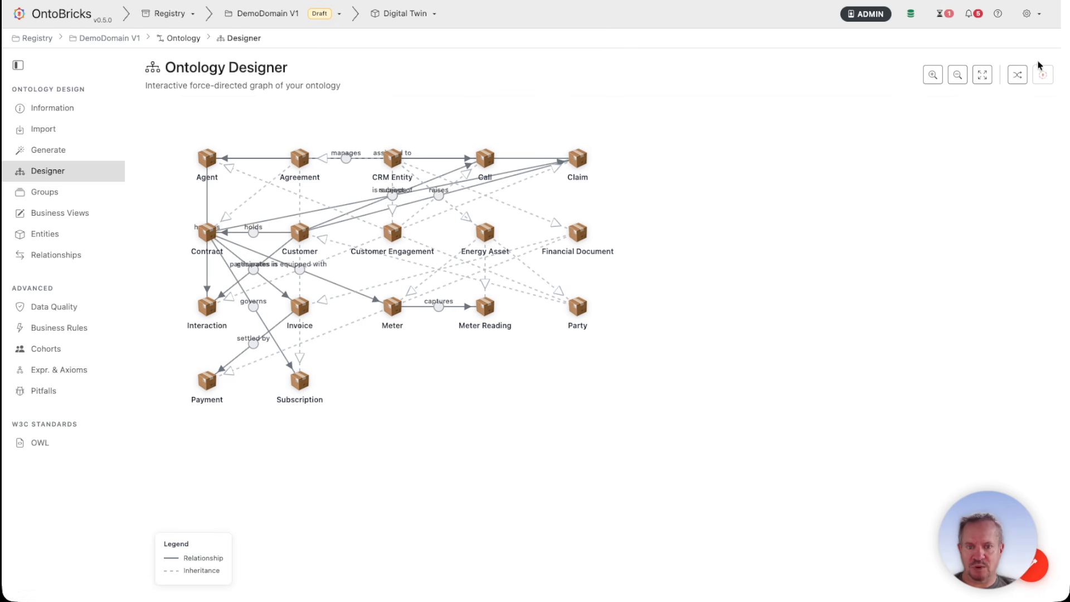
{"action": "left_click", "coordinate": [1019, 78]}
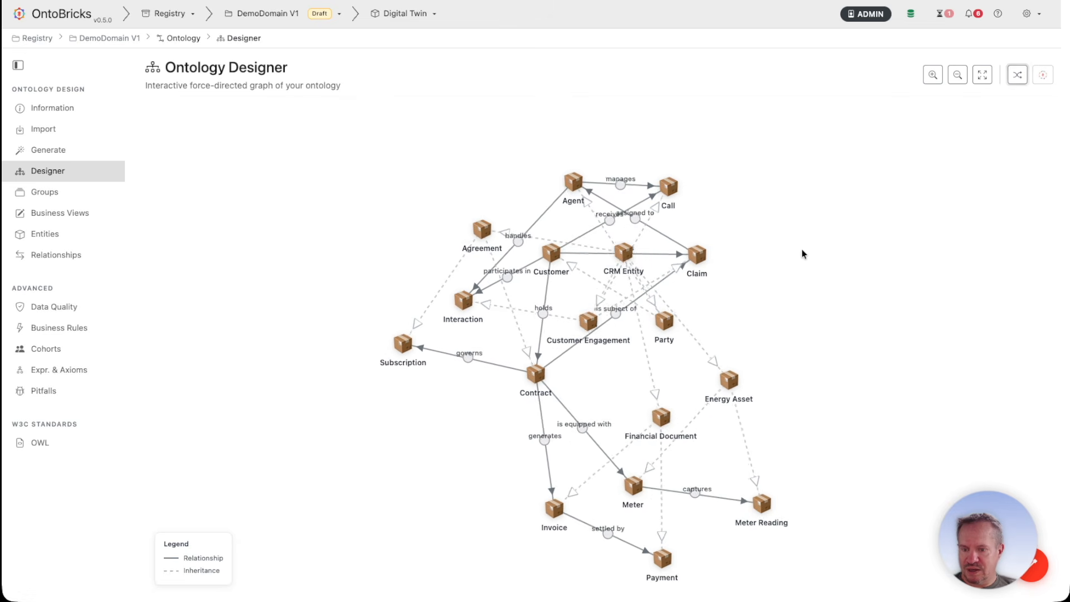
Spread out the graph by moving Party, CRM Entity, Energy Asset, Customer Engagement, Customer, Interaction, Claim, Subscription and Agreement apart
{"action": "left_click_drag", "start_coordinate": [590, 303], "coordinate": [754, 187]}
{"action": "left_click_drag", "start_coordinate": [573, 254], "coordinate": [750, 274]}
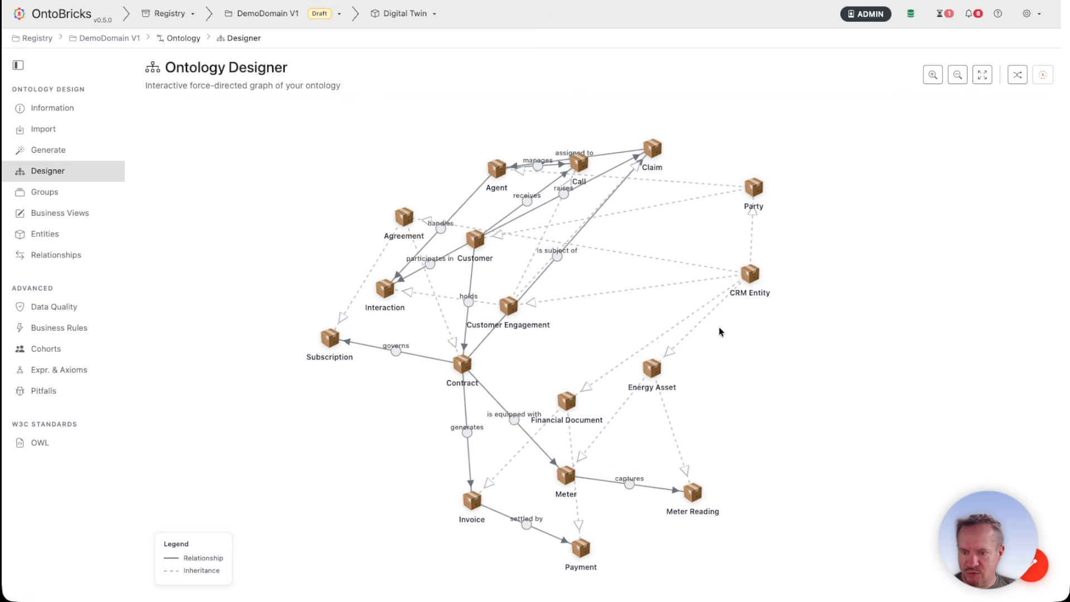
{"action": "left_click_drag", "start_coordinate": [652, 369], "coordinate": [732, 389]}
{"action": "left_click_drag", "start_coordinate": [512, 307], "coordinate": [650, 320]}
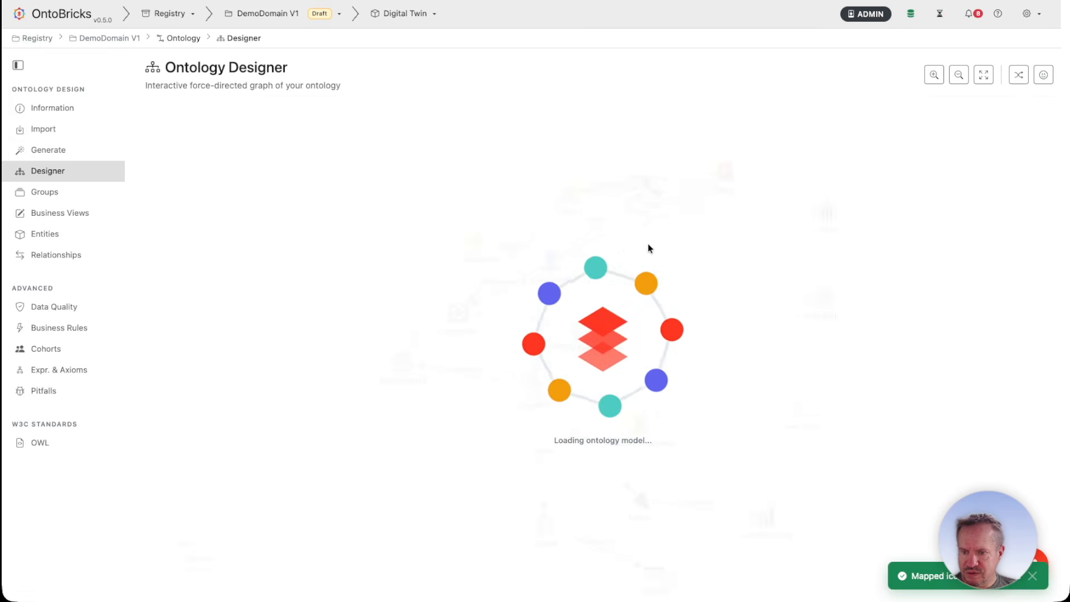
{"action": "left_click_drag", "start_coordinate": [551, 261], "coordinate": [675, 347]}
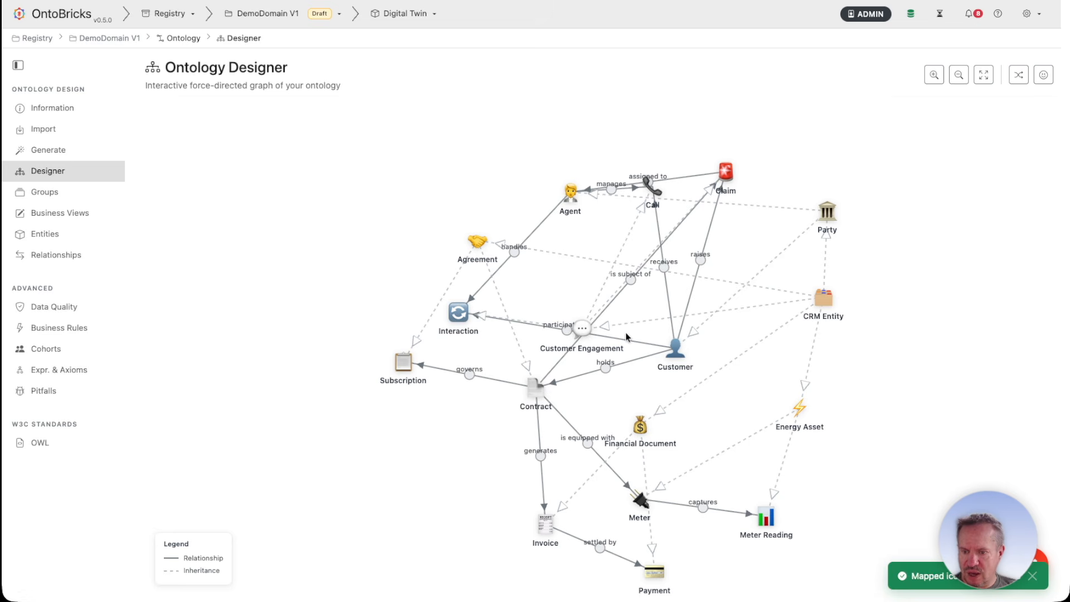
{"action": "left_click_drag", "start_coordinate": [455, 313], "coordinate": [846, 120]}
{"action": "left_click_drag", "start_coordinate": [730, 173], "coordinate": [358, 132]}
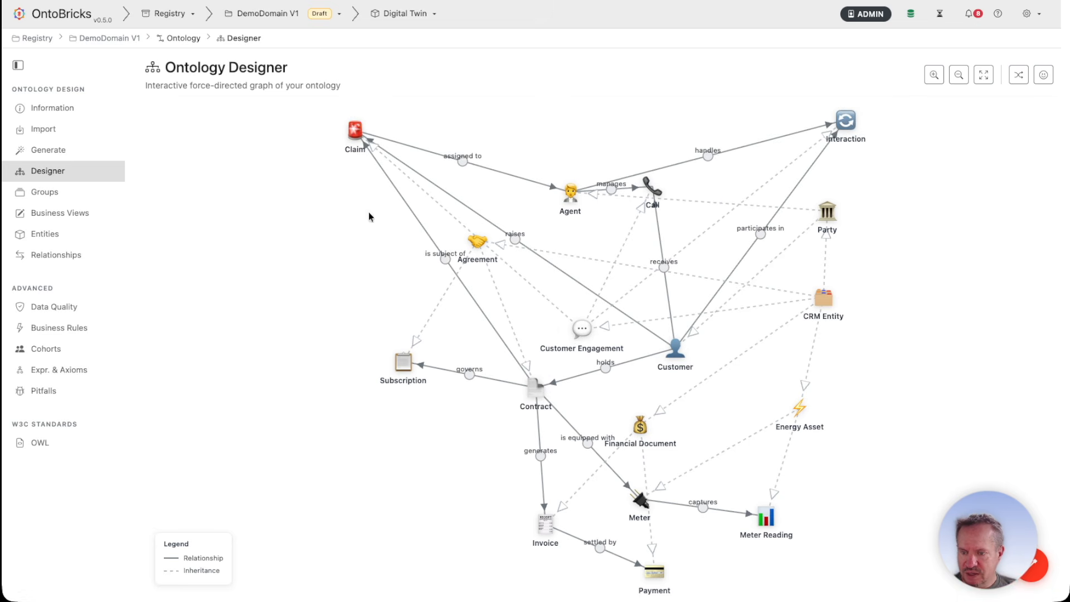
{"action": "left_click_drag", "start_coordinate": [396, 374], "coordinate": [270, 403]}
{"action": "left_click_drag", "start_coordinate": [477, 241], "coordinate": [329, 238]}
Delete the Agreement and Customer Engagement entities from the ontology
{"action": "right_click", "coordinate": [328, 238]}
{"action": "left_click", "coordinate": [373, 335]}
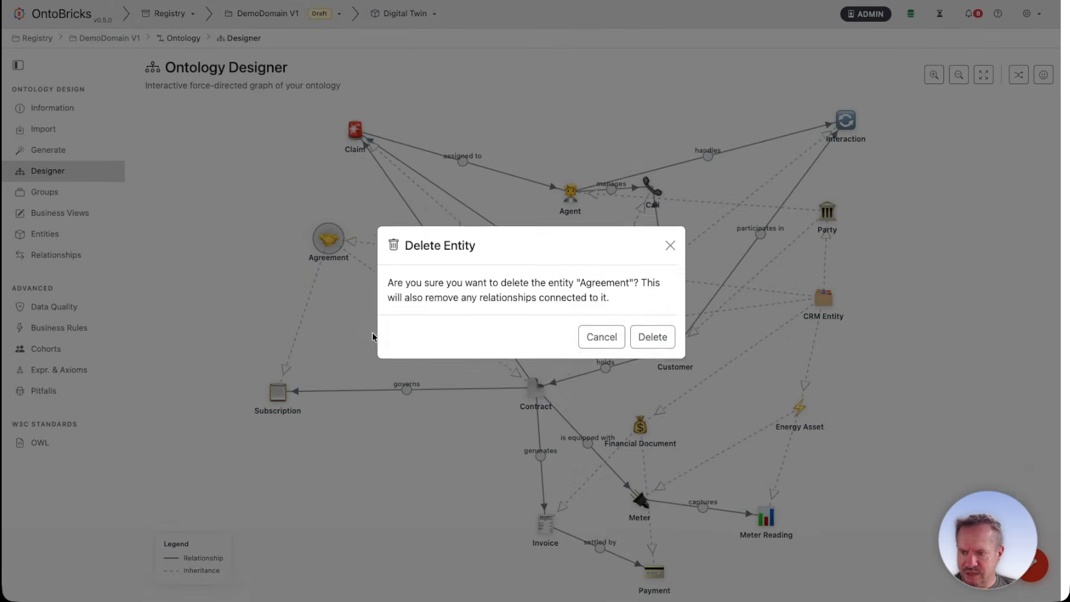
{"action": "left_click", "coordinate": [651, 346]}
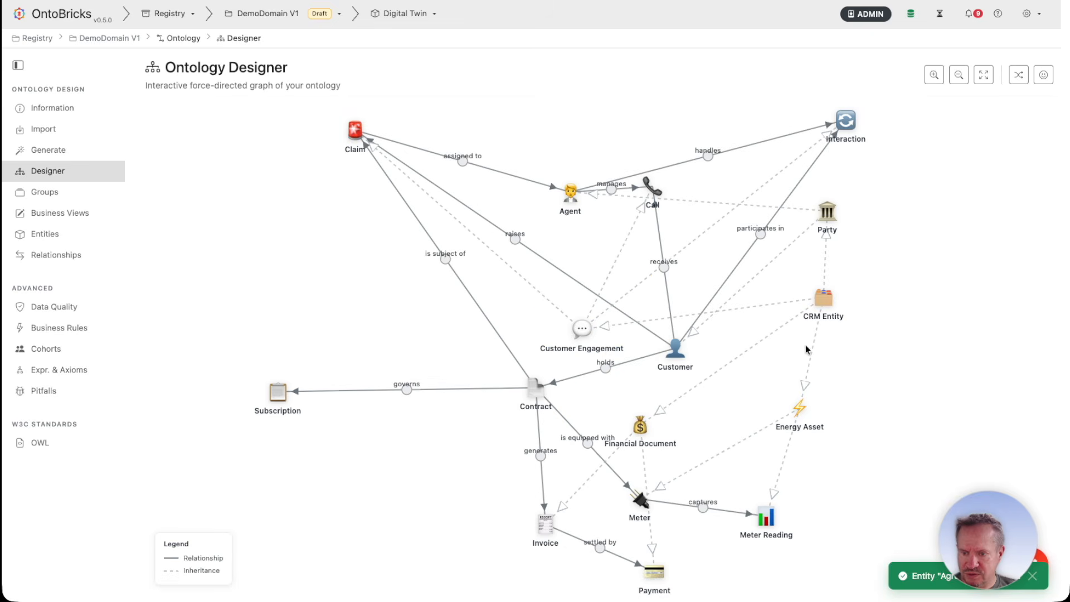
{"action": "right_click", "coordinate": [584, 330]}
{"action": "left_click", "coordinate": [633, 426]}
{"action": "left_click", "coordinate": [650, 357]}
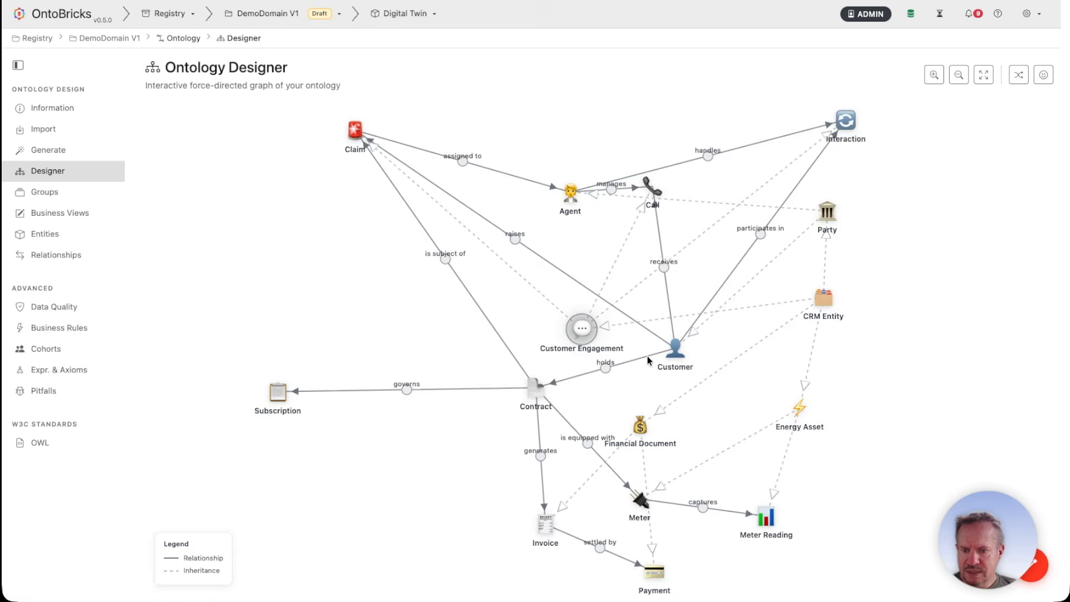
Tidy the graph by placing Customer and Call below Agent and bringing Claim closer to them
{"action": "left_click_drag", "start_coordinate": [674, 359], "coordinate": [581, 330]}
{"action": "left_click_drag", "start_coordinate": [644, 196], "coordinate": [585, 237]}
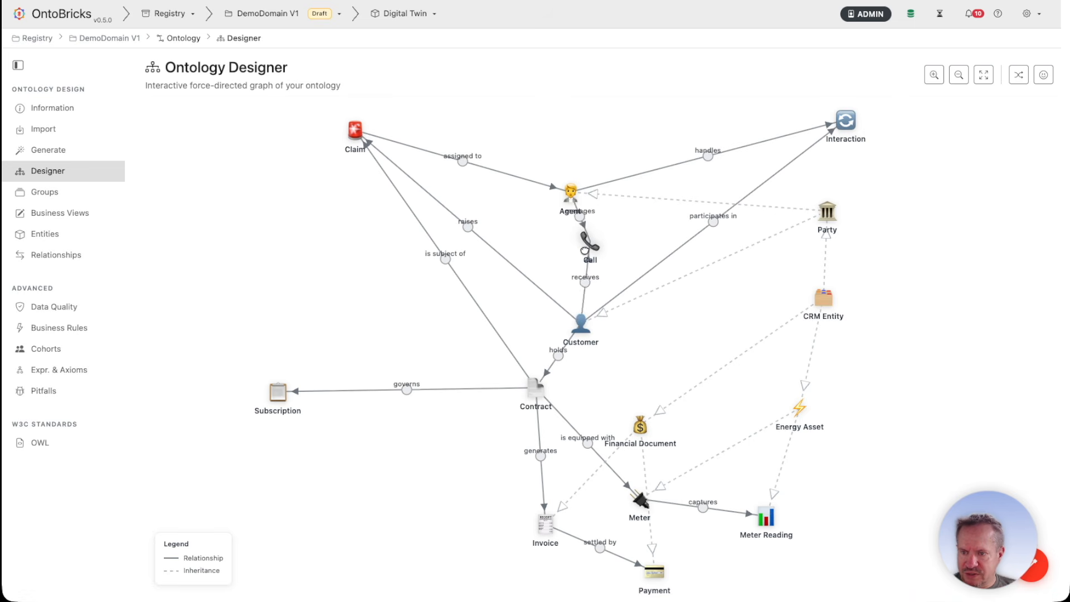
{"action": "left_click_drag", "start_coordinate": [355, 132], "coordinate": [420, 263]}
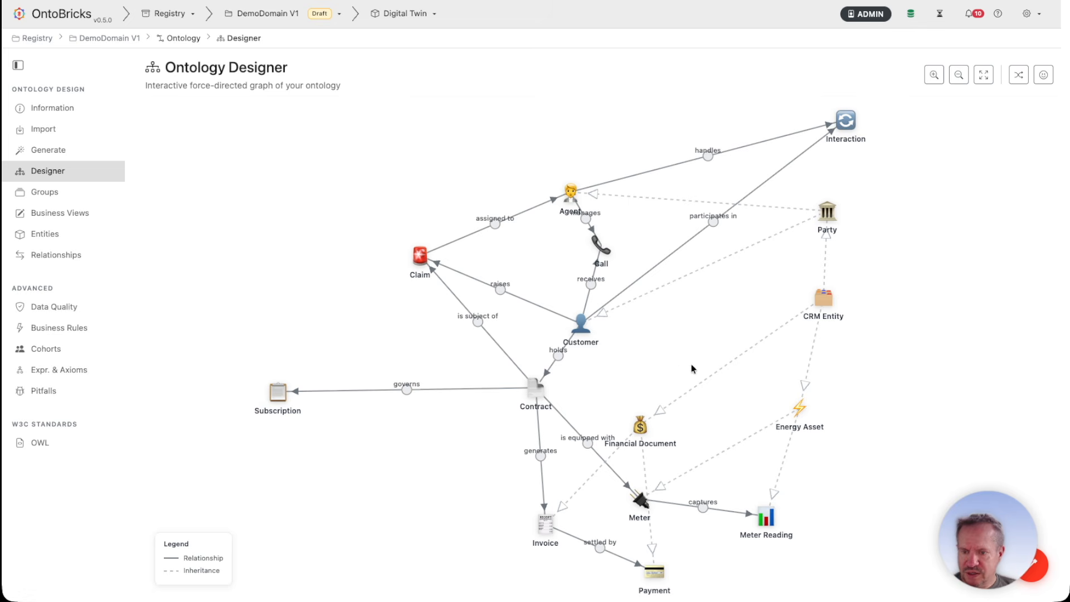
Delete the CRM Entity entity and move Party down level with Customer
{"action": "right_click", "coordinate": [832, 306]}
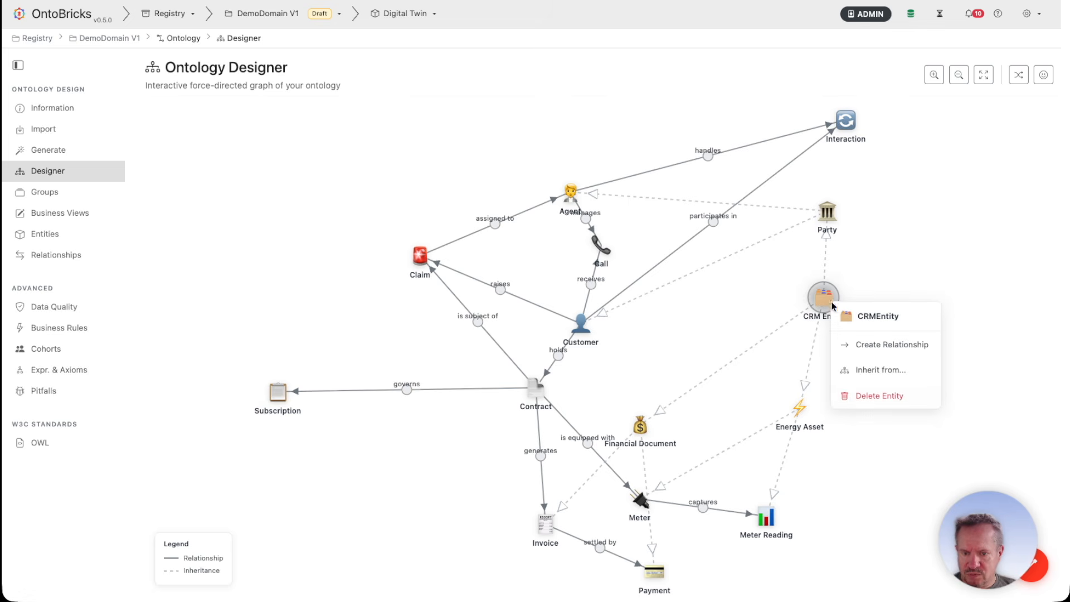
{"action": "left_click", "coordinate": [876, 397]}
{"action": "left_click", "coordinate": [646, 342]}
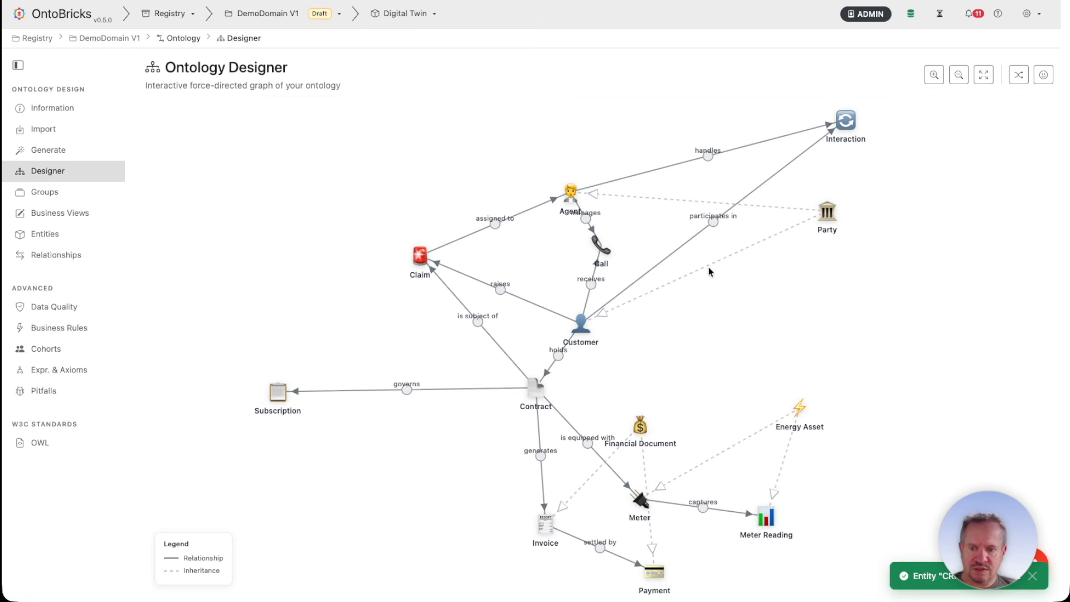
{"action": "left_click_drag", "start_coordinate": [828, 214], "coordinate": [795, 320]}
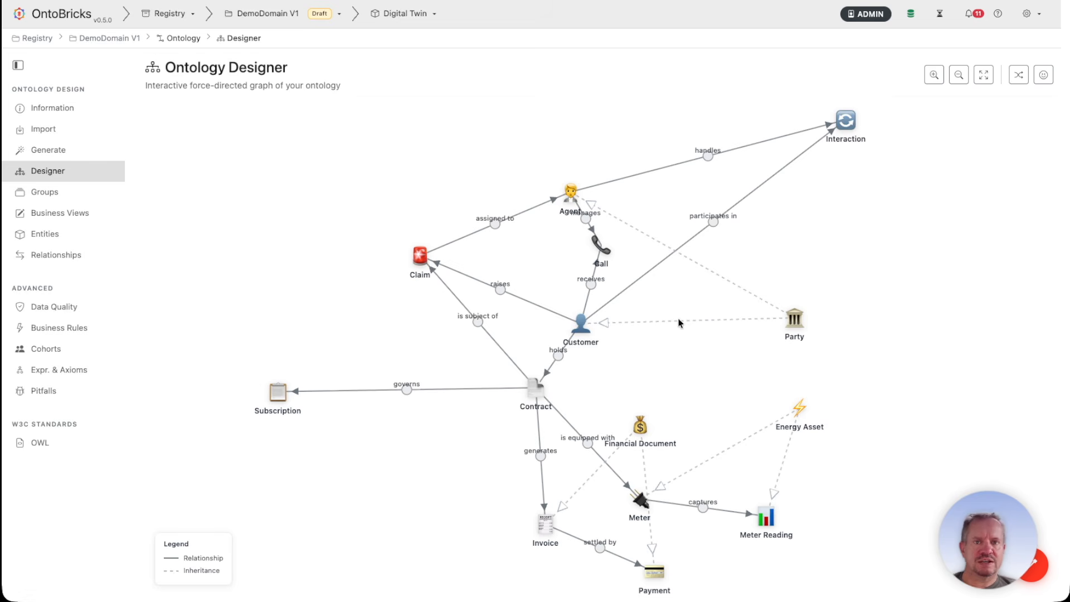
Inspect the Party entity's details and attributes
{"action": "left_click", "coordinate": [793, 318]}
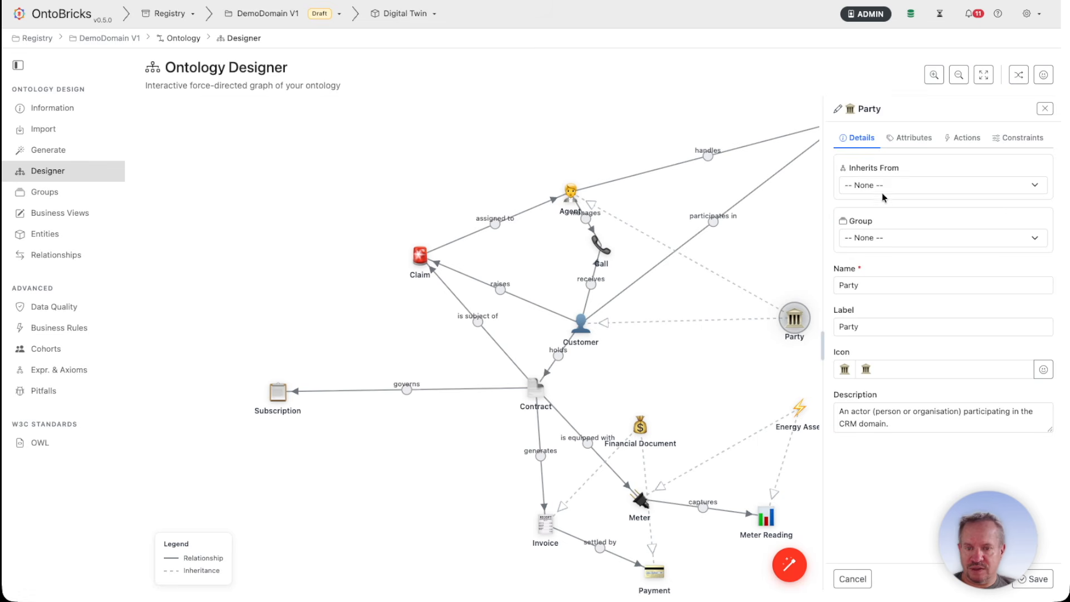
{"action": "left_click_drag", "start_coordinate": [712, 357], "coordinate": [644, 337]}
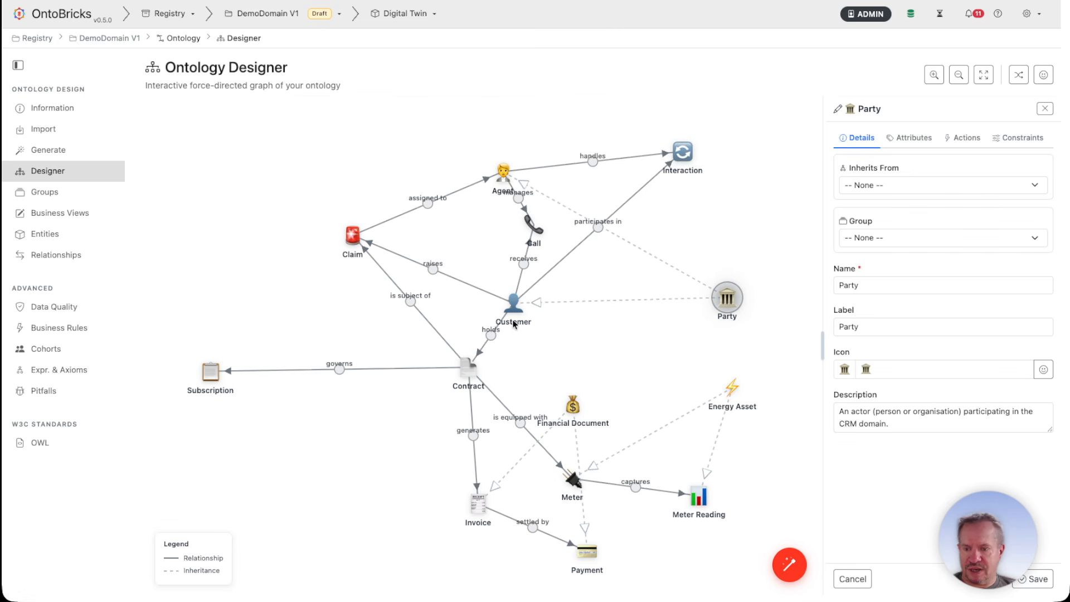
{"action": "left_click", "coordinate": [905, 142]}
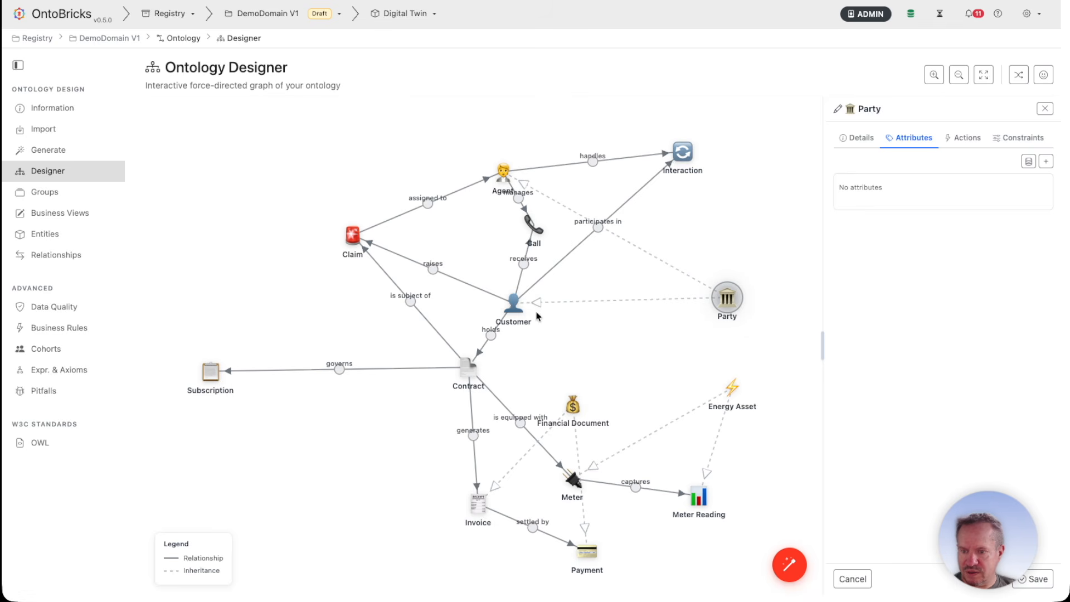
Add the email column of the customer table as a Customer attribute, remove the hasEmail attribute and save the entity
{"action": "left_click", "coordinate": [513, 304]}
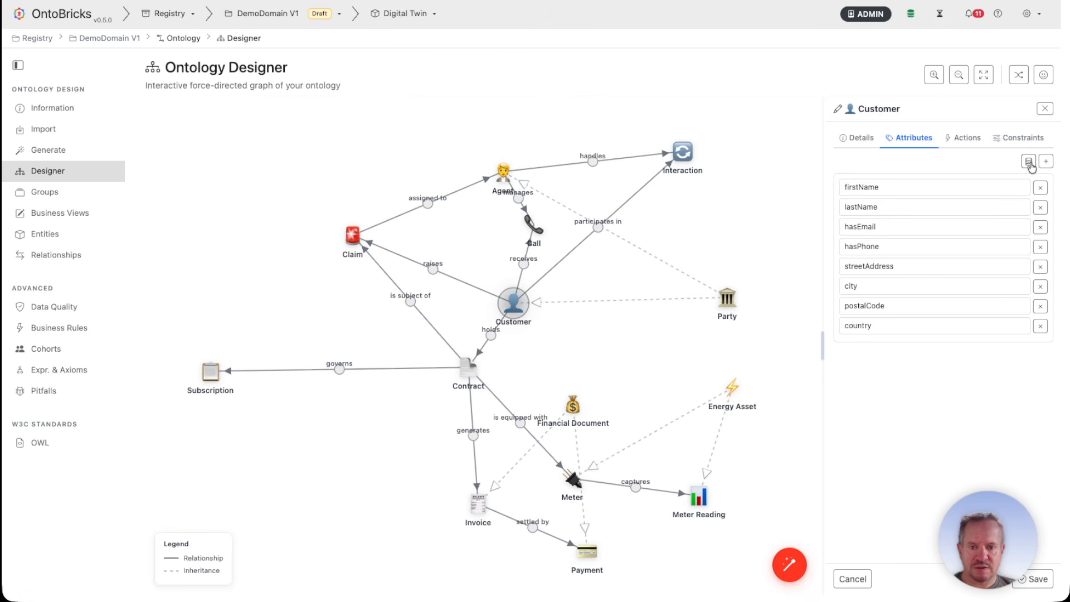
{"action": "left_click", "coordinate": [1028, 162]}
{"action": "left_click", "coordinate": [498, 355]}
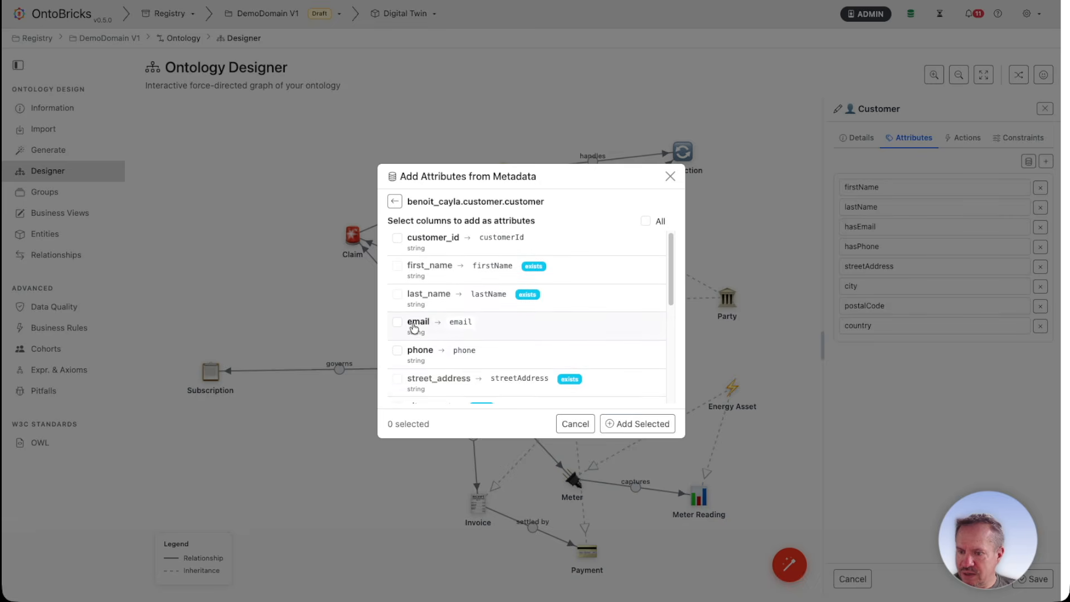
{"action": "left_click", "coordinate": [397, 323]}
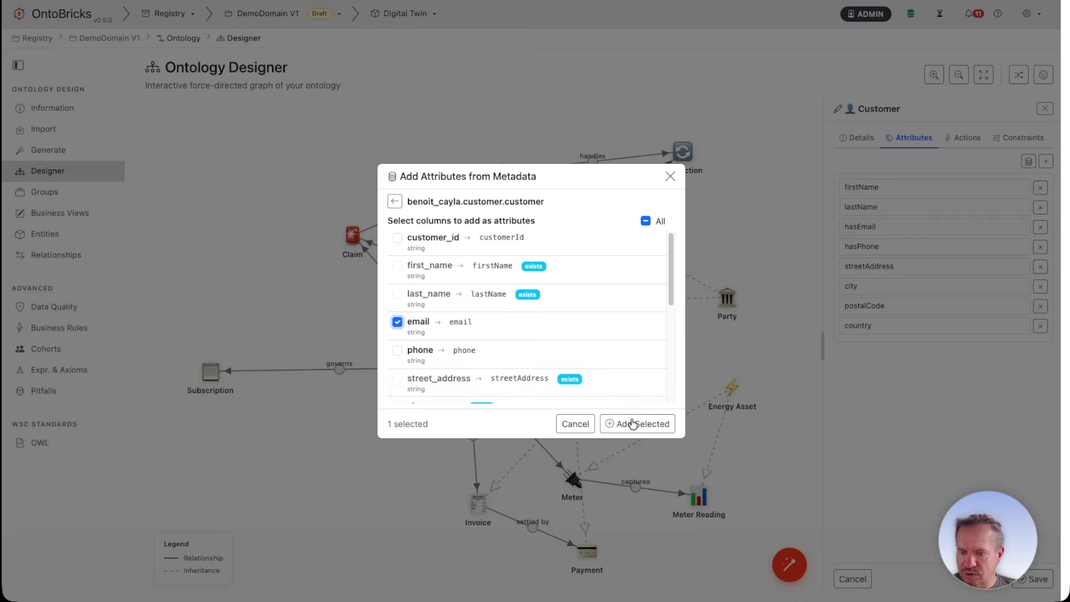
{"action": "left_click", "coordinate": [633, 423]}
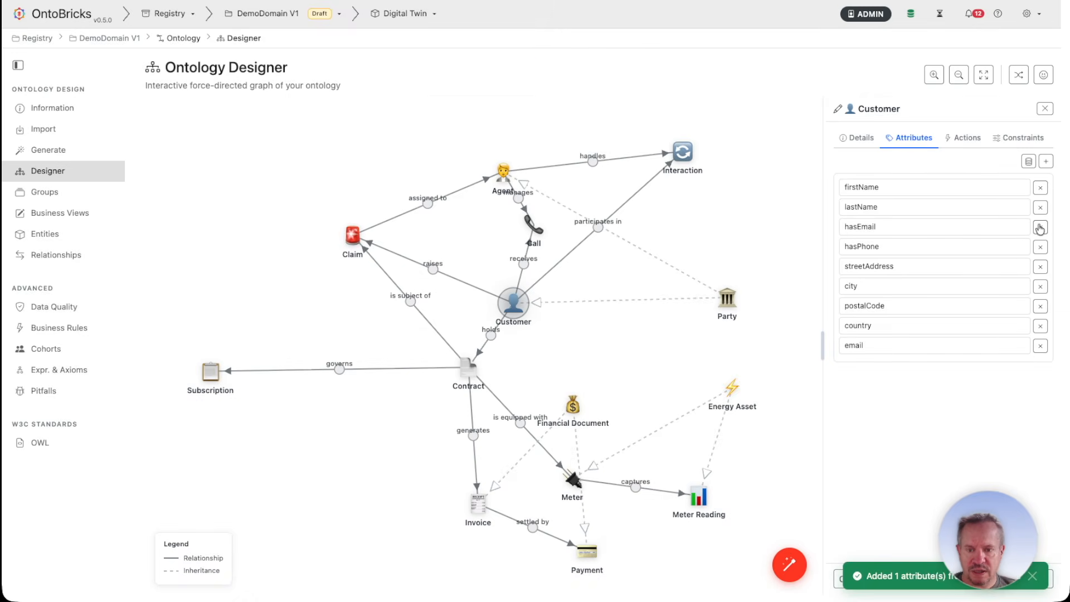
{"action": "left_click", "coordinate": [1040, 228]}
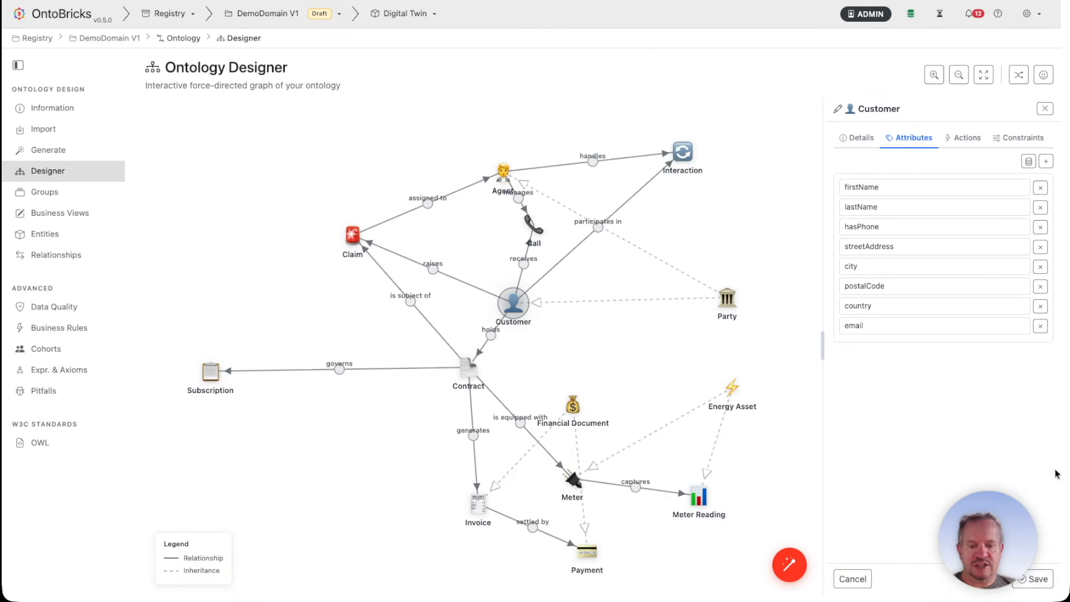
{"action": "left_click", "coordinate": [1035, 579]}
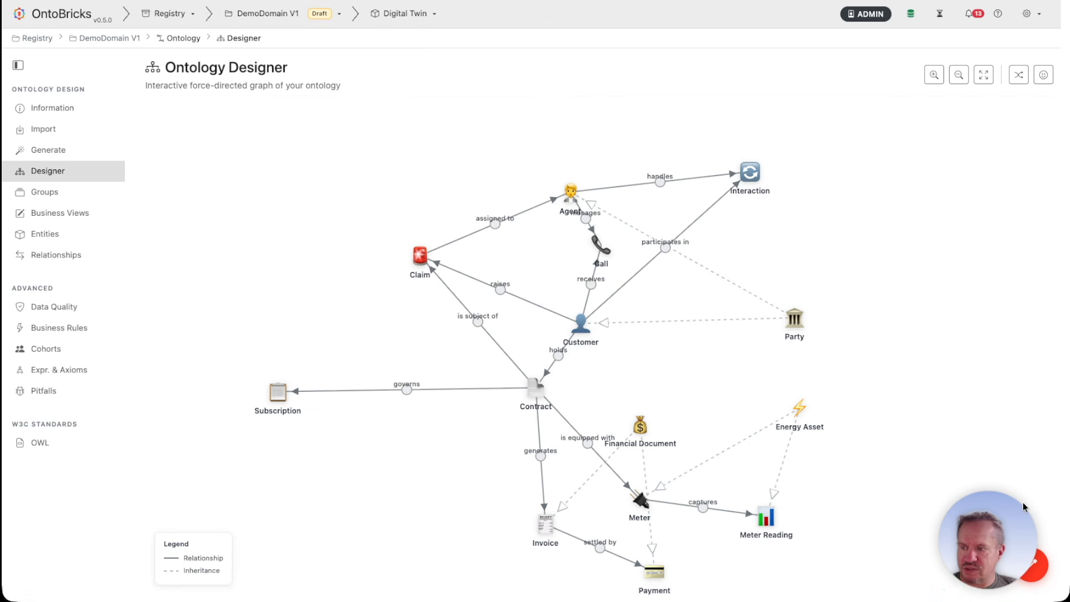
Open the visual mapping designer for DemoDomain
{"action": "left_click", "coordinate": [273, 18]}
{"action": "mouse_move", "coordinate": [279, 247]}
{"action": "left_click", "coordinate": [401, 301]}
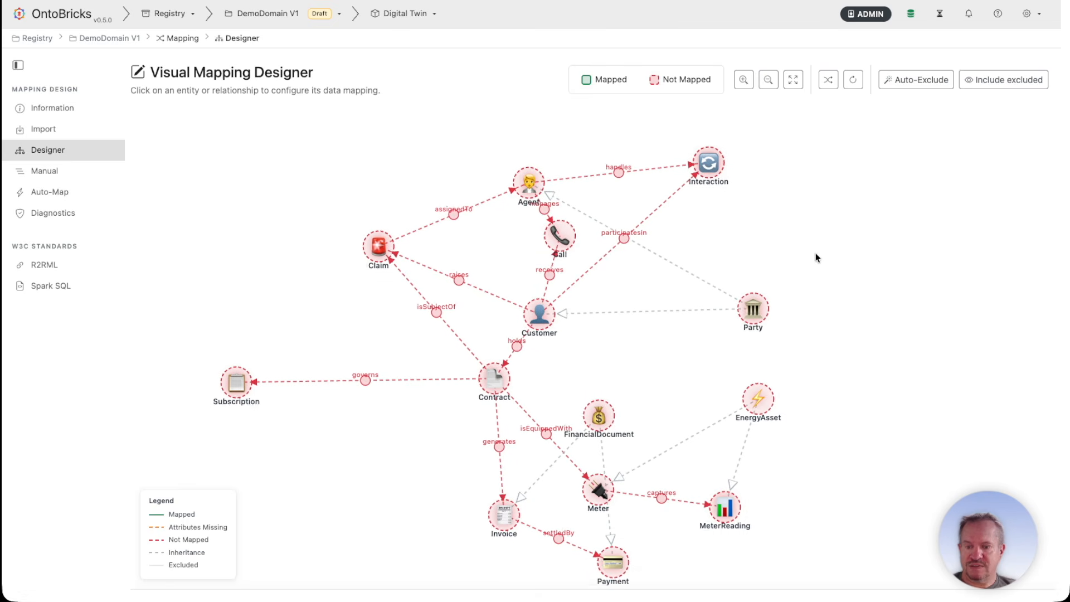
Auto-map the Customer entity and check the background tasks for its progress
{"action": "right_click", "coordinate": [538, 314]}
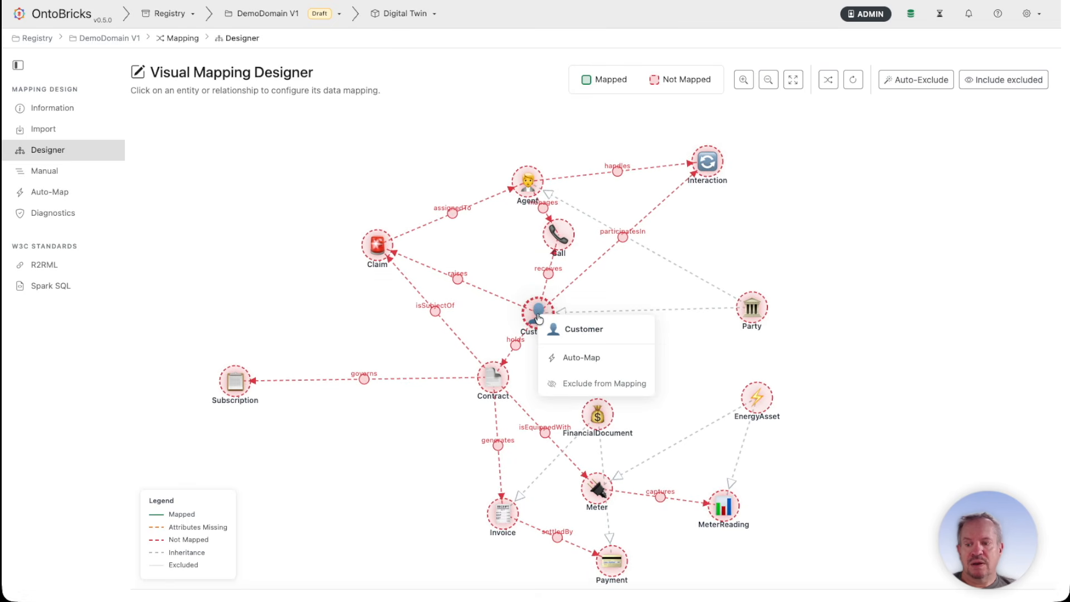
{"action": "left_click", "coordinate": [595, 360]}
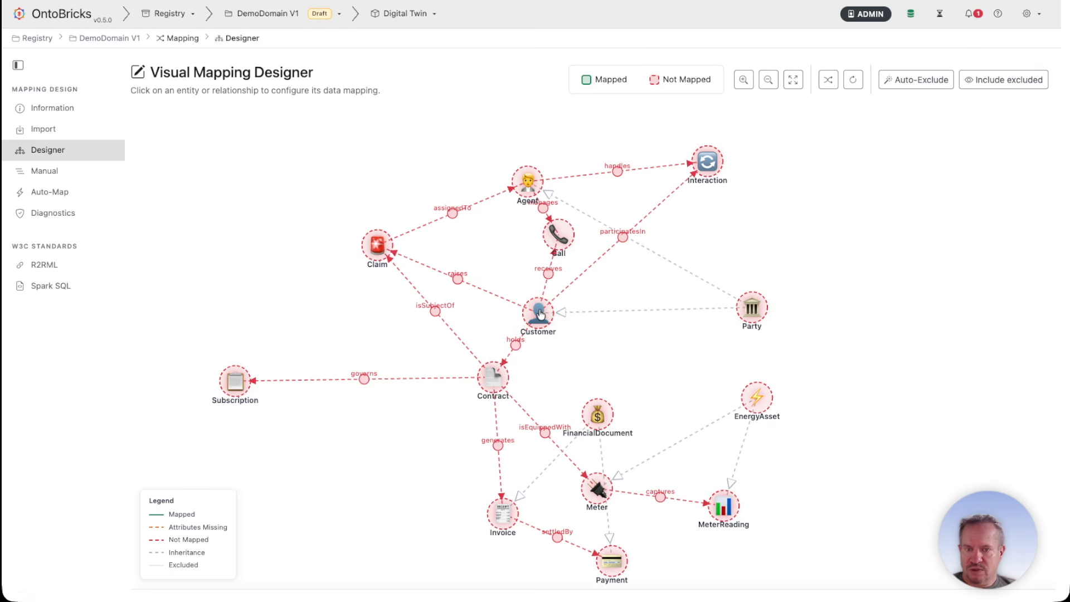
{"action": "left_click", "coordinate": [540, 314]}
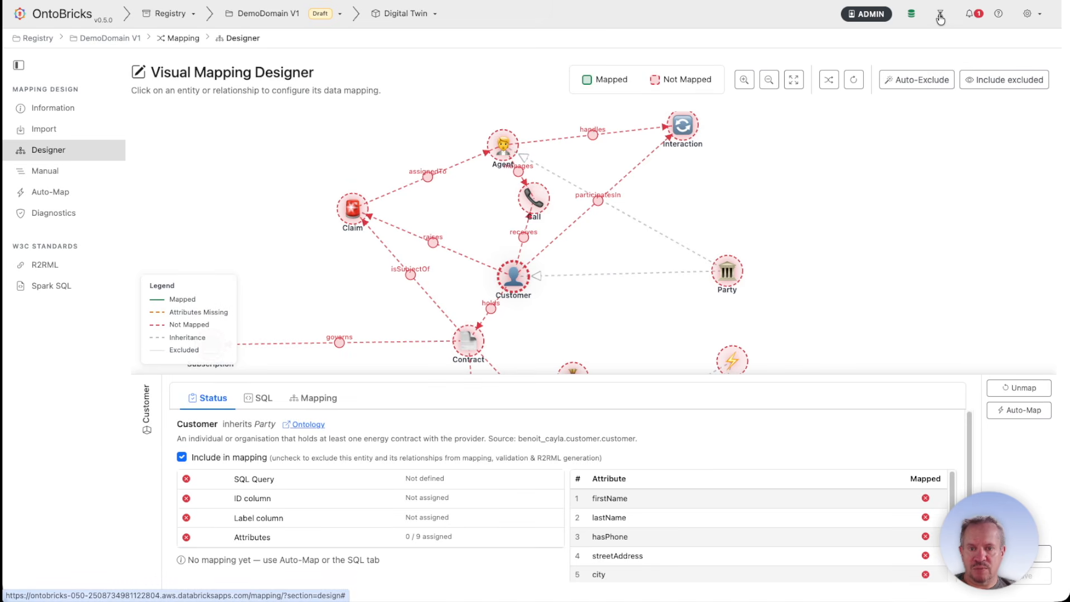
{"action": "left_click", "coordinate": [940, 16]}
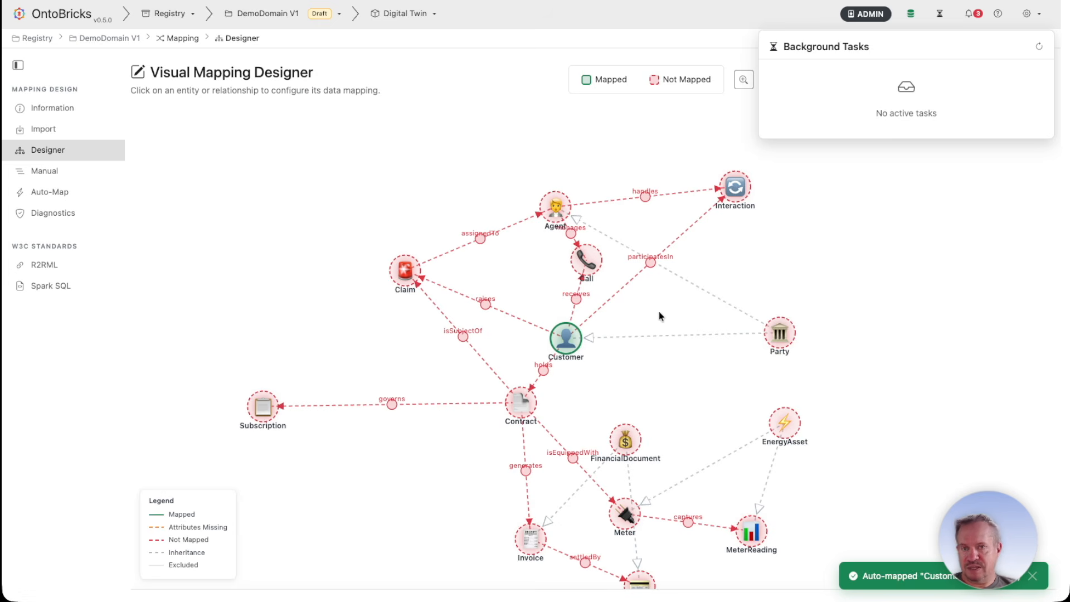
Inspect the Customer entity's mapping status and its generated SQL query
{"action": "left_click_drag", "start_coordinate": [660, 305], "coordinate": [595, 258]}
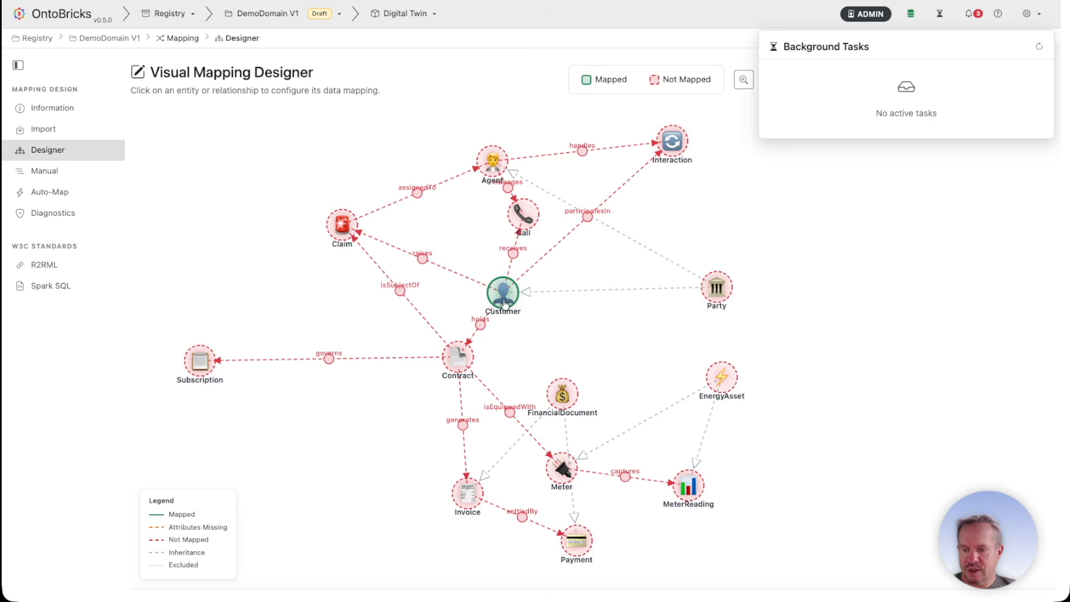
{"action": "left_click", "coordinate": [505, 297]}
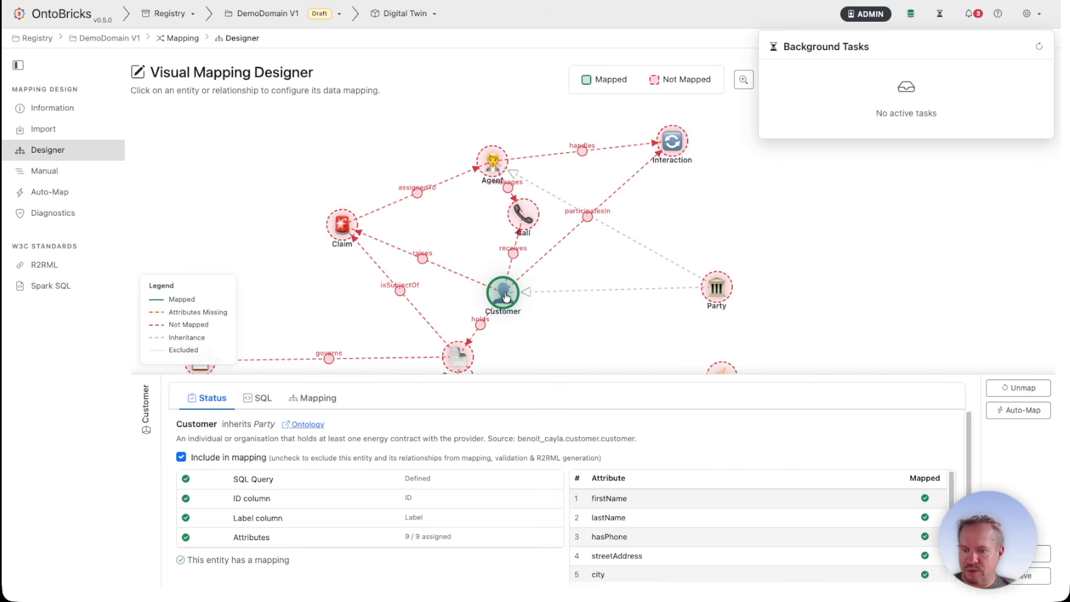
{"action": "left_click", "coordinate": [258, 399]}
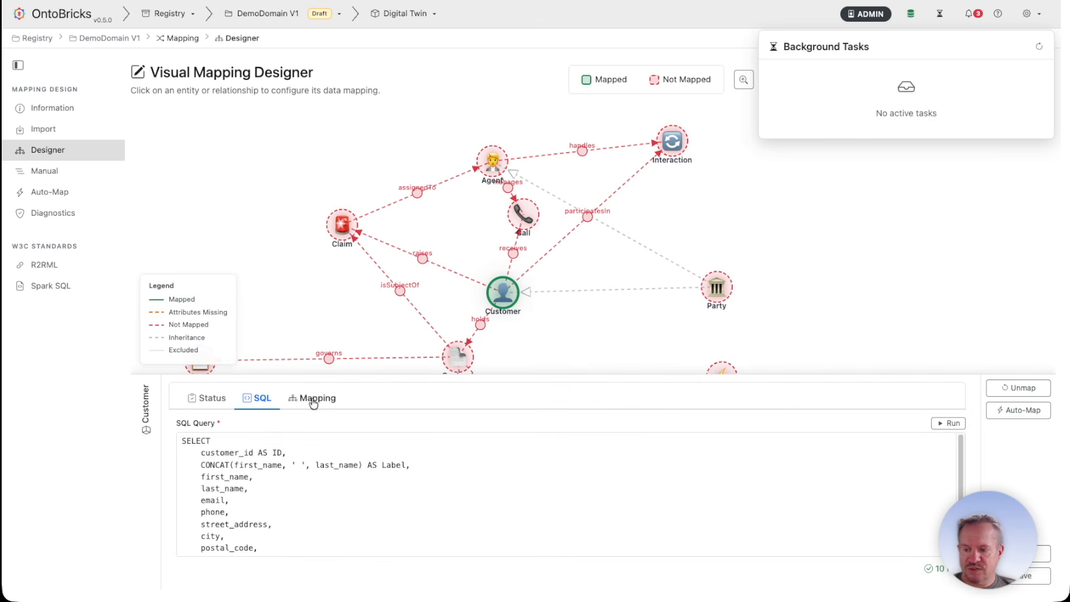
{"action": "left_click", "coordinate": [1025, 217]}
Review the Customer entity's column mapping and assign the last_name column to the lastName attribute
{"action": "left_click", "coordinate": [503, 293]}
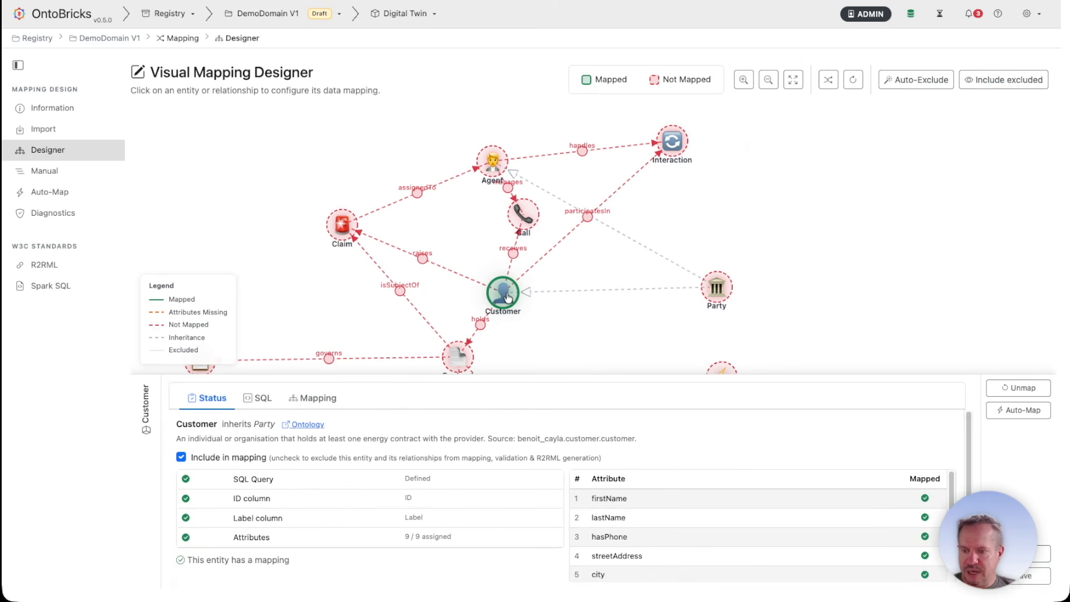
{"action": "left_click", "coordinate": [316, 398]}
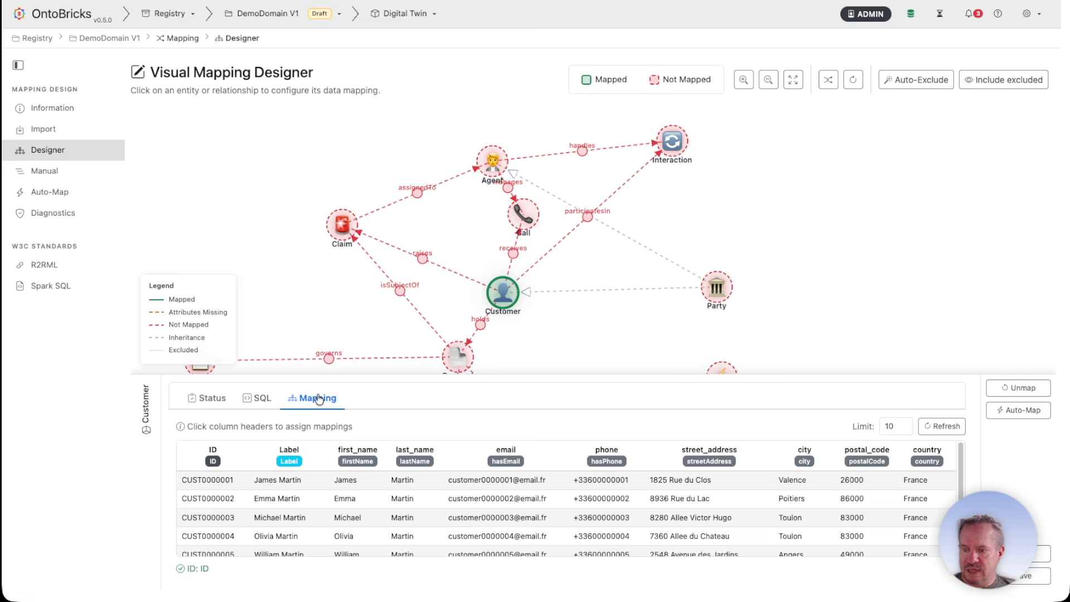
{"action": "left_click", "coordinate": [424, 458]}
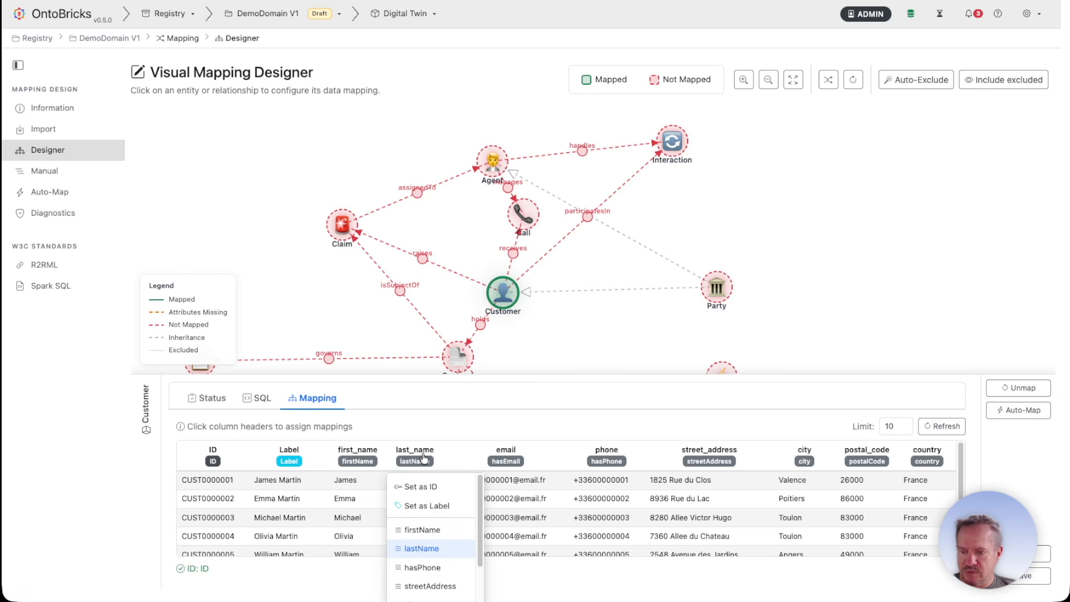
{"action": "left_click", "coordinate": [426, 548]}
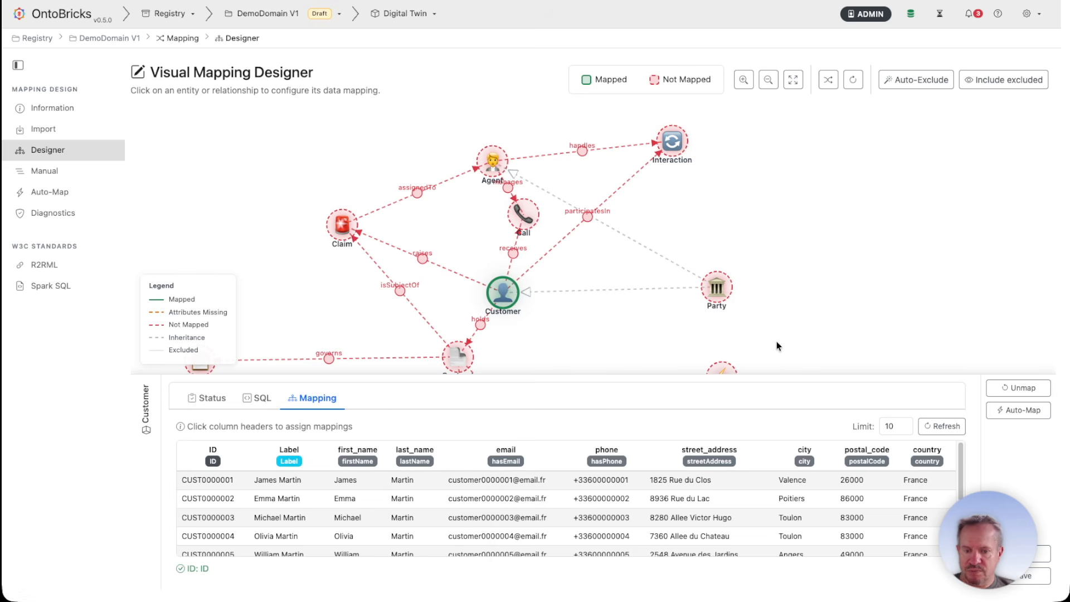
Batch auto-map all remaining unmapped entities and relationships and check the result in the visual mapping designer
{"action": "left_click", "coordinate": [63, 192]}
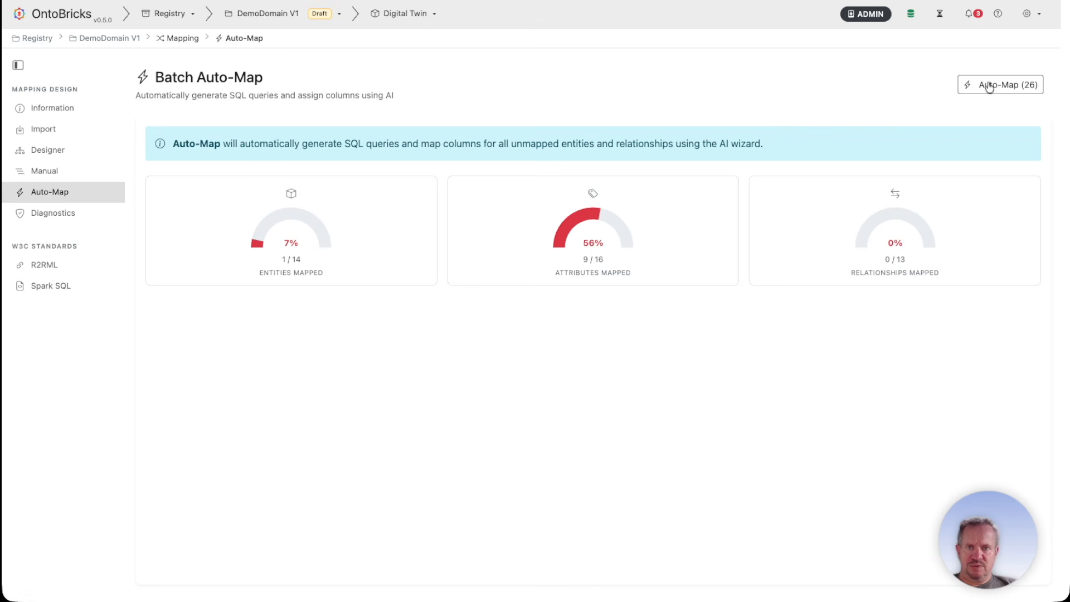
{"action": "left_click", "coordinate": [988, 85]}
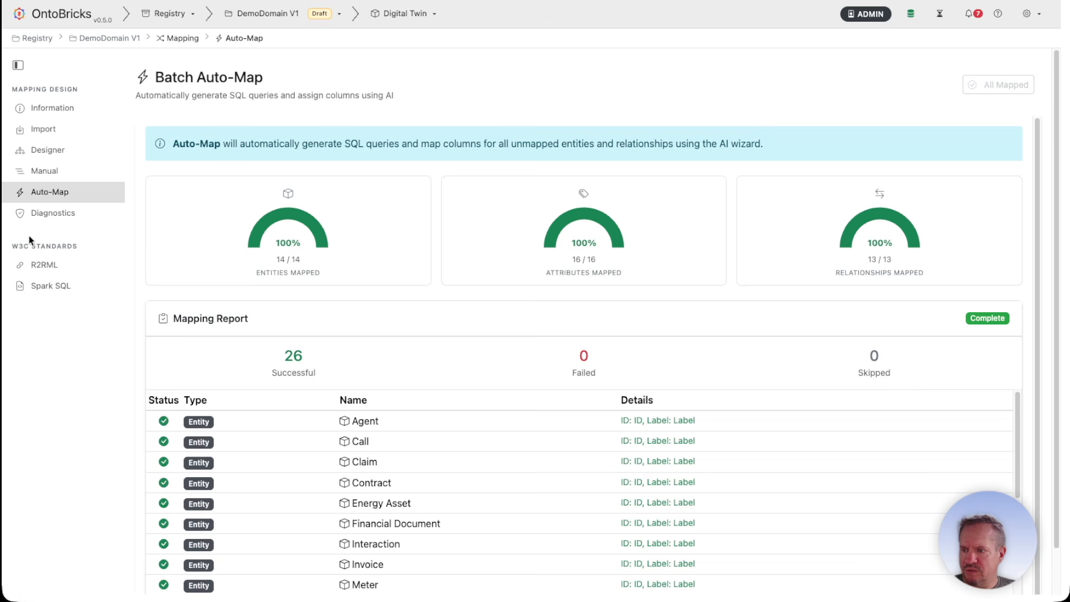
{"action": "left_click", "coordinate": [67, 147]}
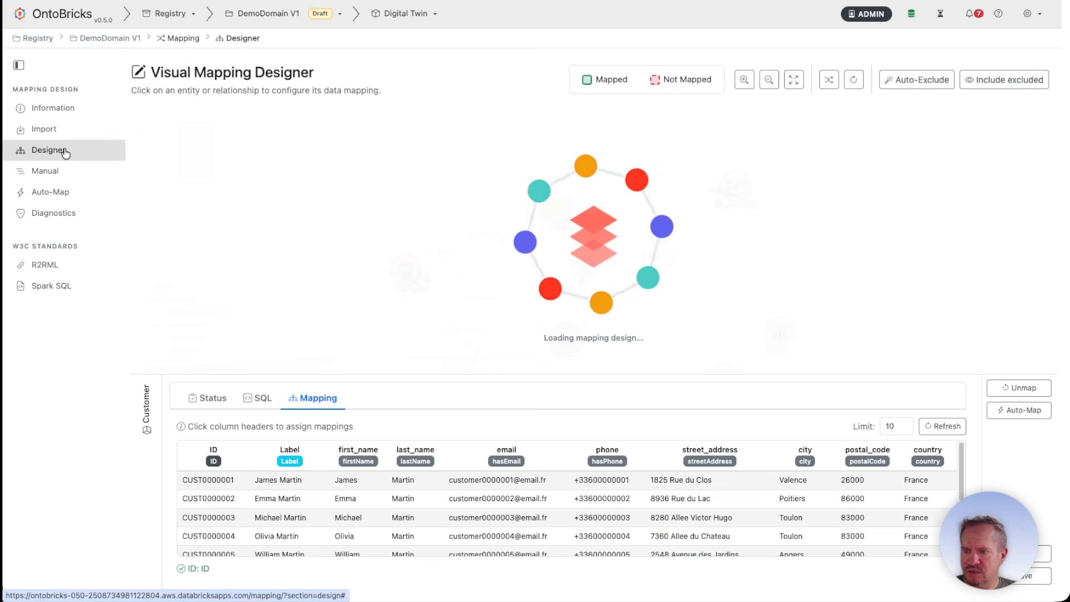
{"action": "left_click", "coordinate": [984, 320]}
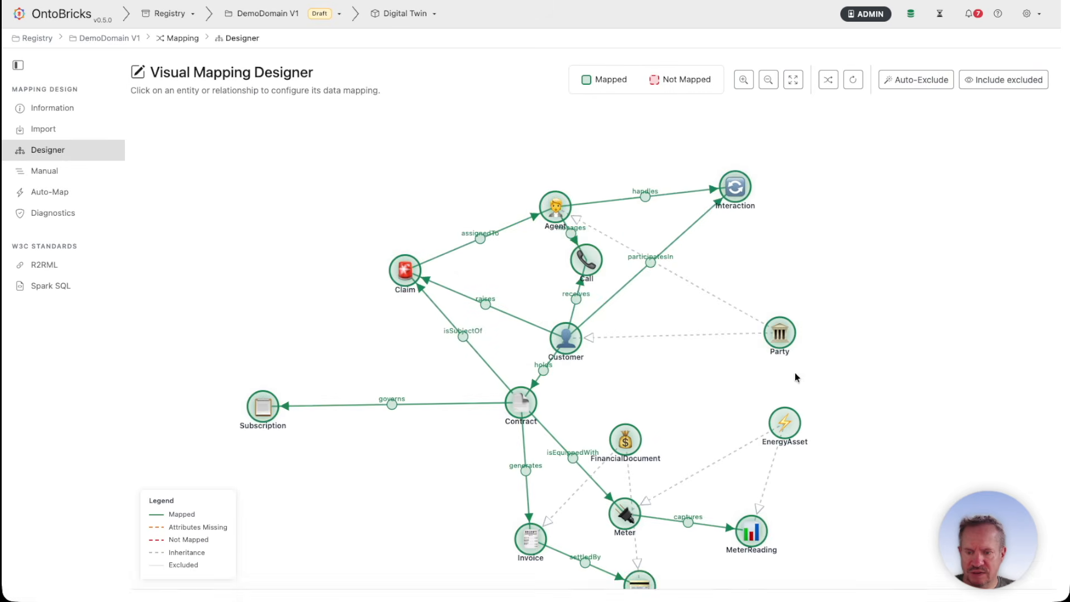
{"action": "left_click_drag", "start_coordinate": [895, 289], "coordinate": [882, 252]}
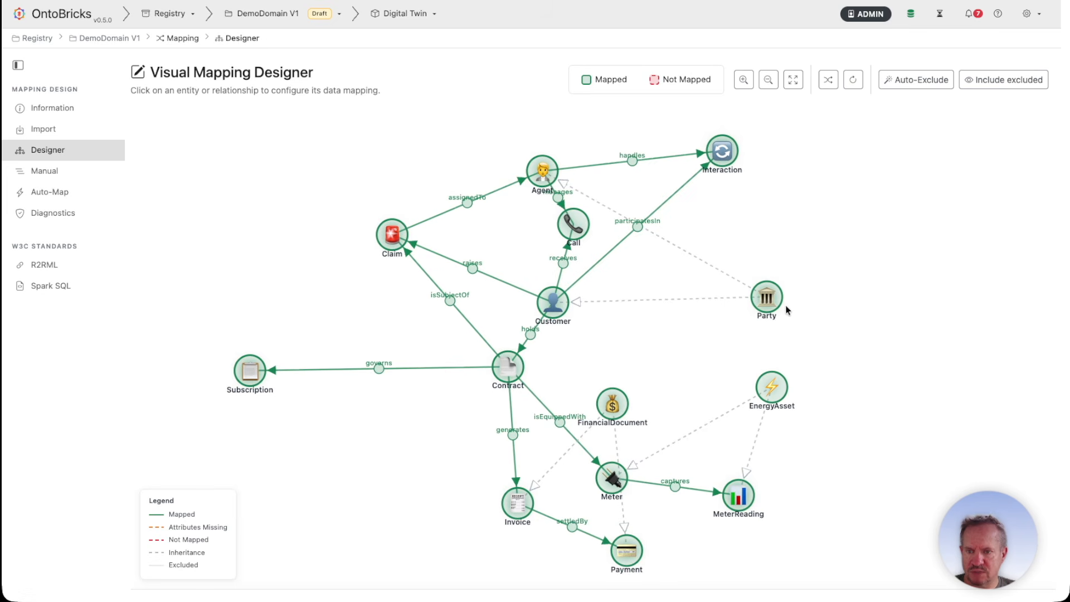
Build the Digital Twin of DemoDomain and follow the progress of its build stages
{"action": "left_click", "coordinate": [267, 17]}
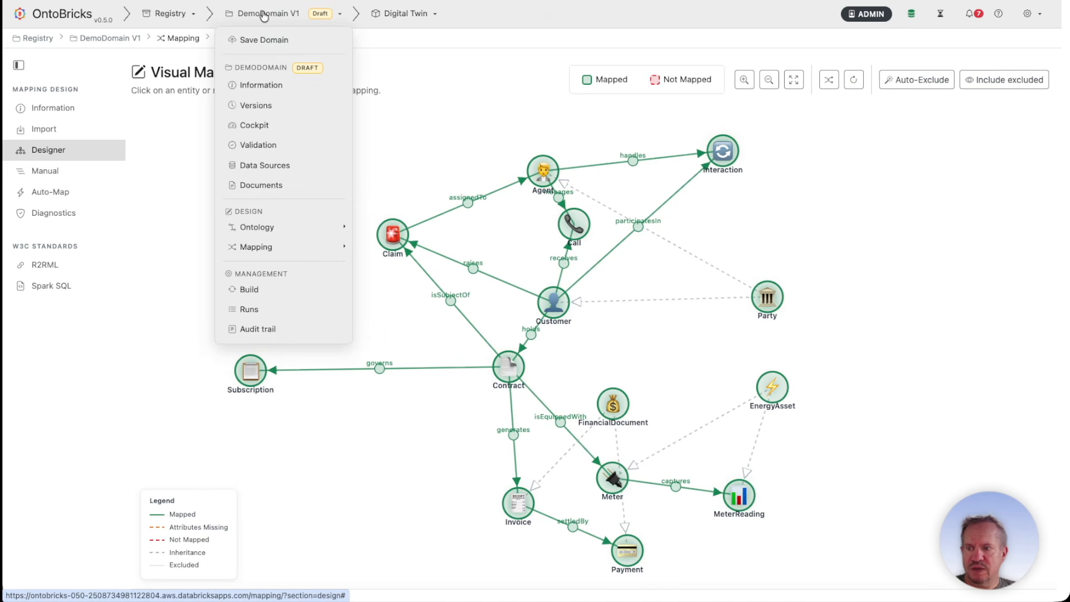
{"action": "left_click", "coordinate": [266, 290]}
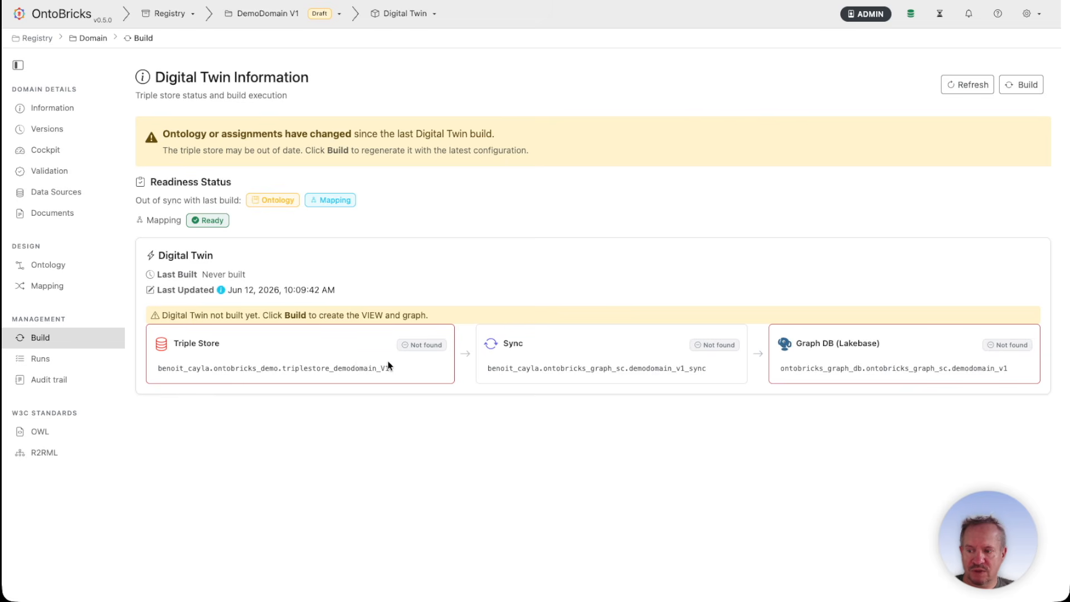
{"action": "left_click", "coordinate": [1027, 87]}
{"action": "left_click", "coordinate": [635, 167]}
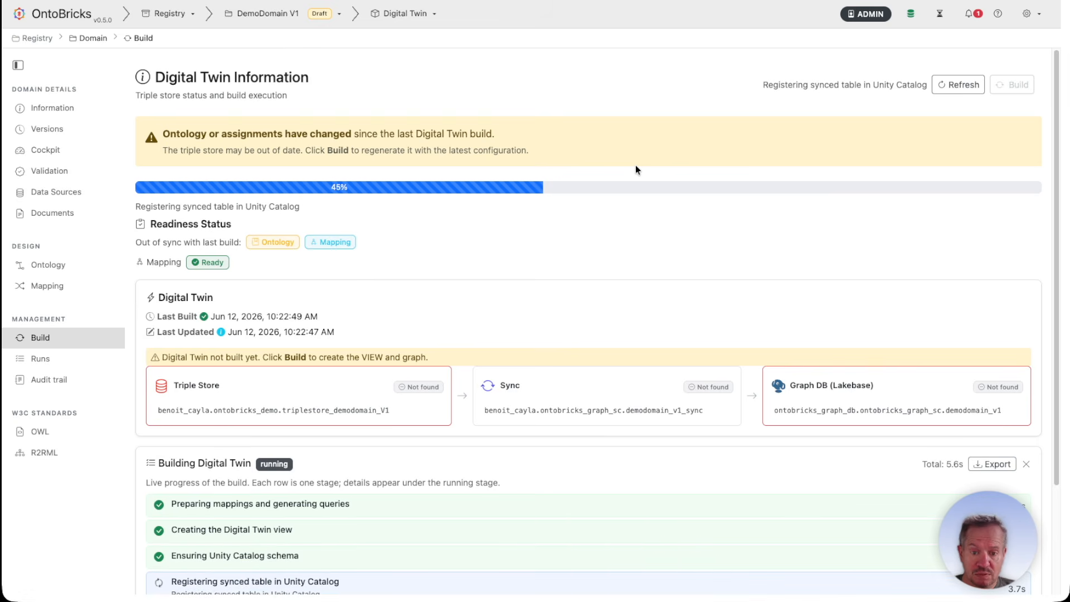
{"action": "left_click_drag", "start_coordinate": [1060, 166], "coordinate": [1063, 274]}
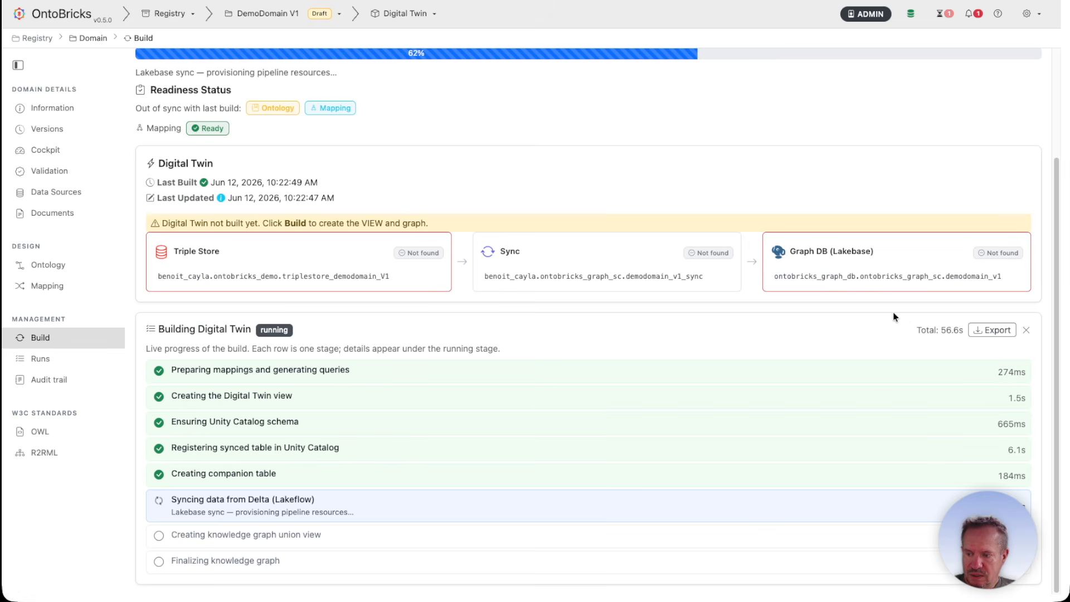
Check the domain's build runs and audit trail, and review the Digital Twin build stages and sync result
{"action": "left_click", "coordinate": [54, 363]}
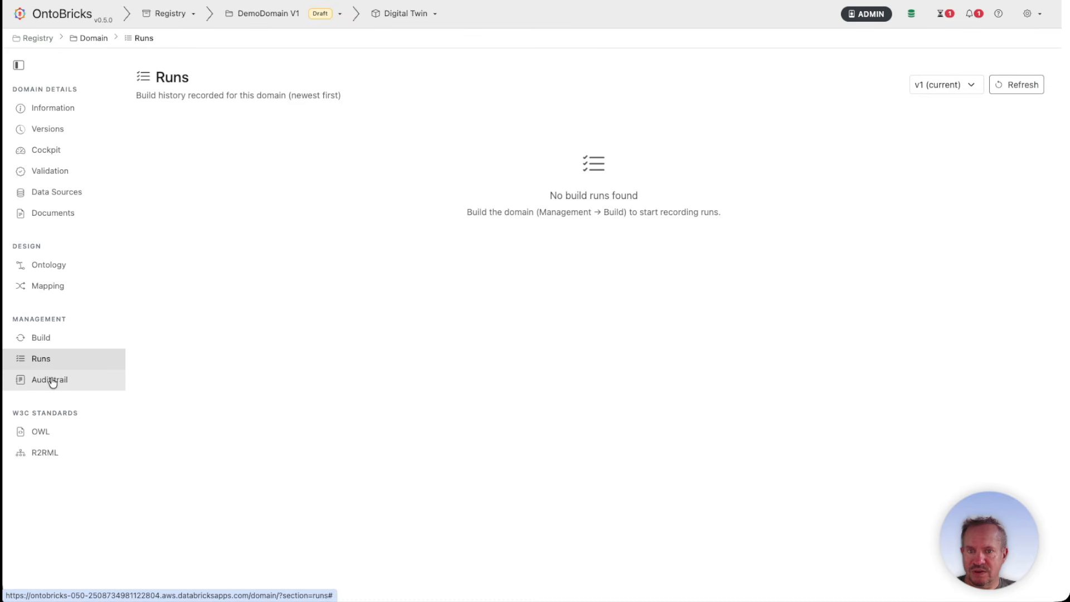
{"action": "left_click", "coordinate": [51, 380]}
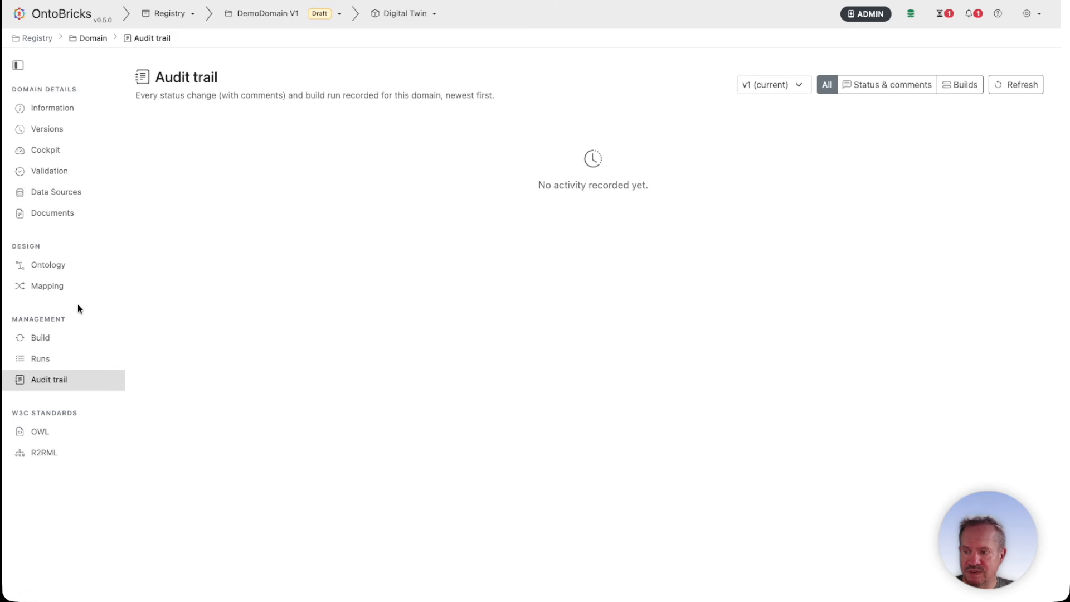
{"action": "left_click", "coordinate": [60, 341]}
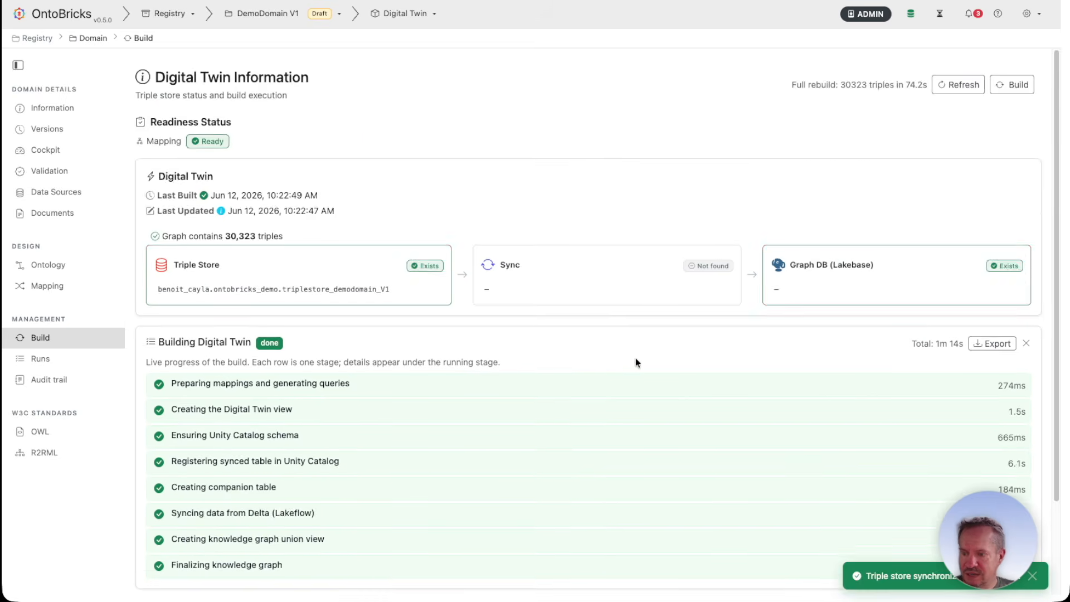
{"action": "scroll", "coordinate": [588, 386], "scroll_direction": "down", "scroll_amount": 3}
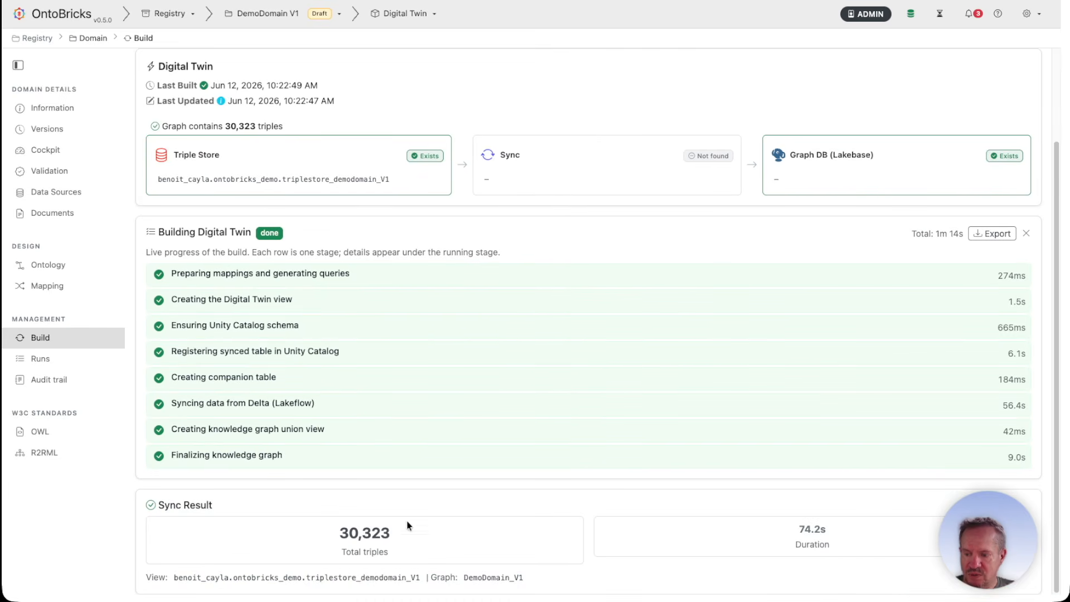
{"action": "double_click", "coordinate": [342, 534]}
{"action": "scroll", "coordinate": [510, 454], "scroll_direction": "up", "scroll_amount": 3}
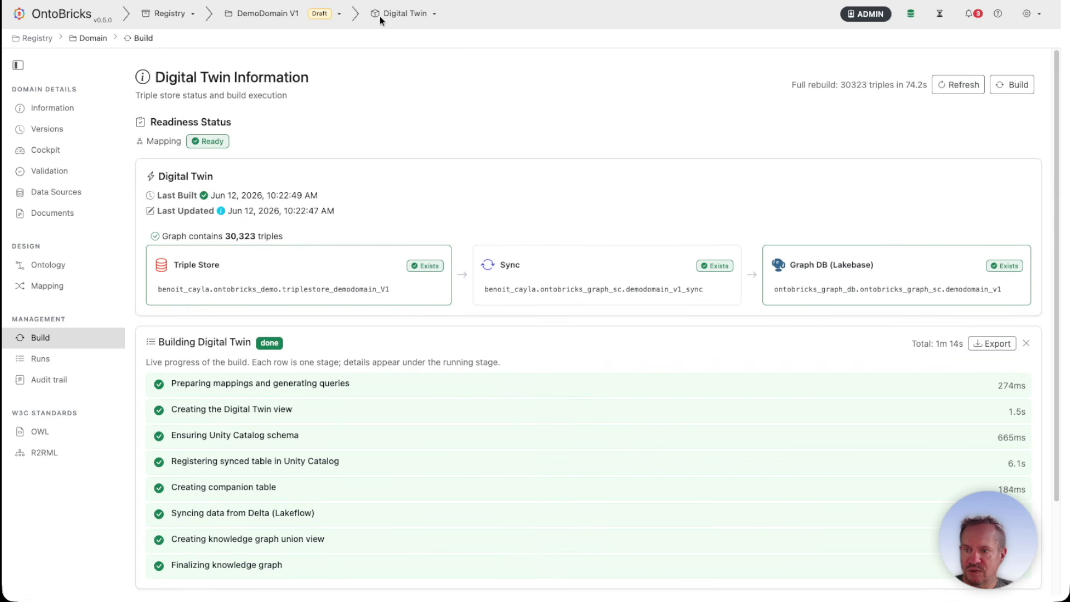
Search the knowledge graph for a customer's full name with depth 4 and explore the matching Customer entity
{"action": "left_click", "coordinate": [394, 13]}
{"action": "left_click", "coordinate": [419, 96]}
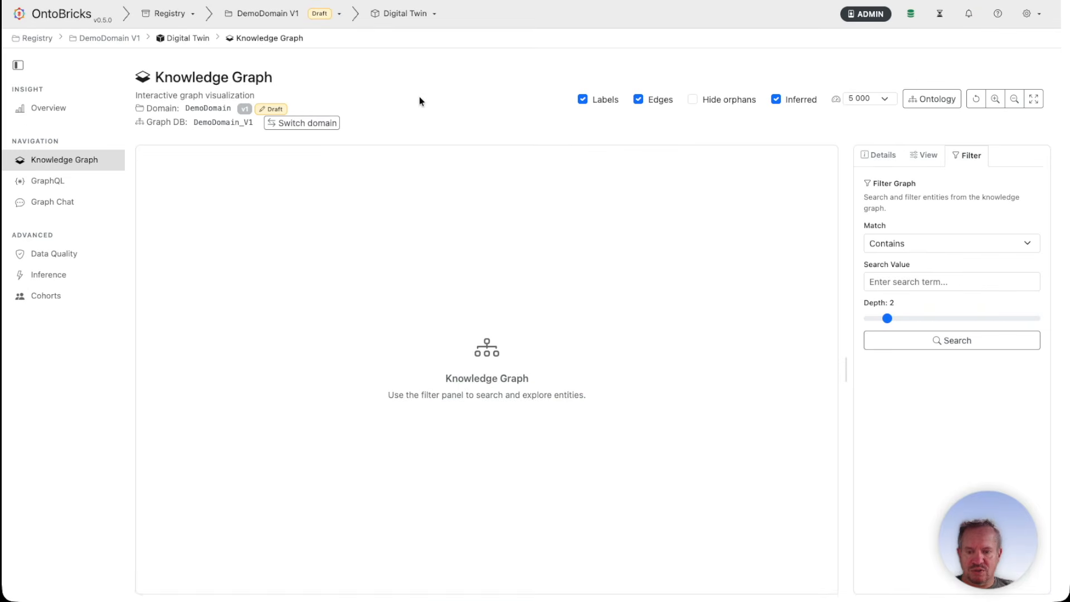
{"action": "left_click", "coordinate": [907, 286]}
{"action": "left_click", "coordinate": [939, 332]}
{"action": "left_click_drag", "start_coordinate": [890, 319], "coordinate": [924, 319]}
{"action": "left_click", "coordinate": [934, 338]}
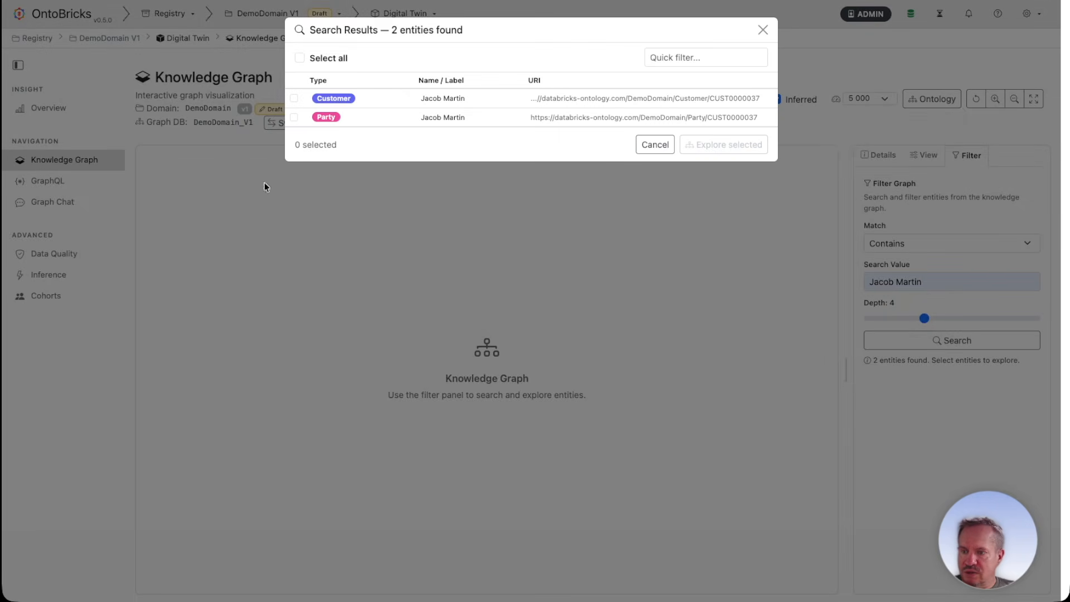
{"action": "left_click", "coordinate": [355, 101]}
{"action": "left_click", "coordinate": [717, 146]}
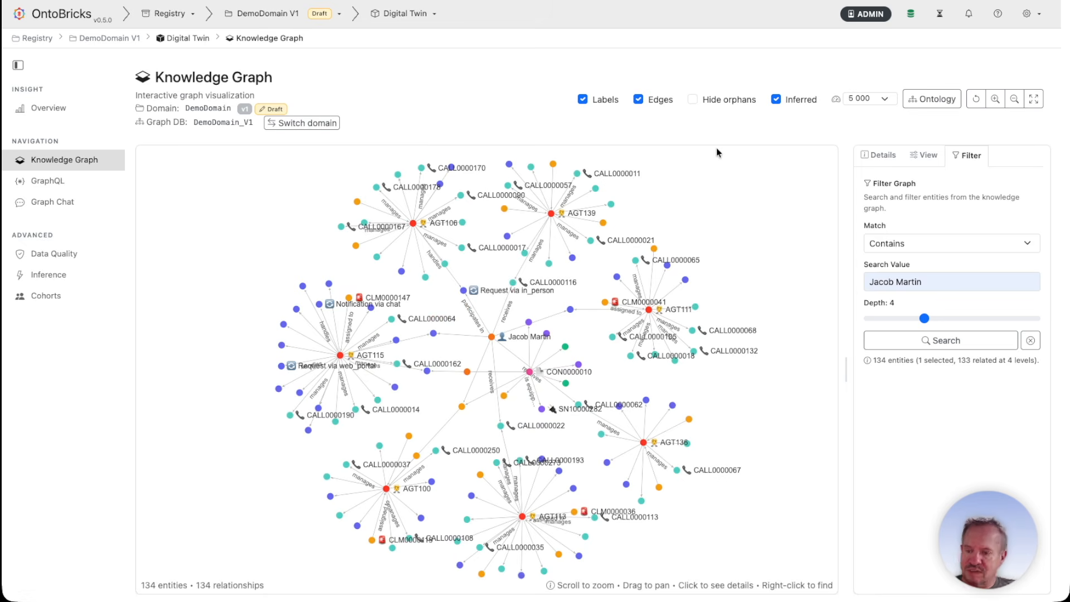
Inspect the details and relationships of the customer node, its linked call CALL0000022 and the agent managing that call
{"action": "left_click", "coordinate": [493, 334]}
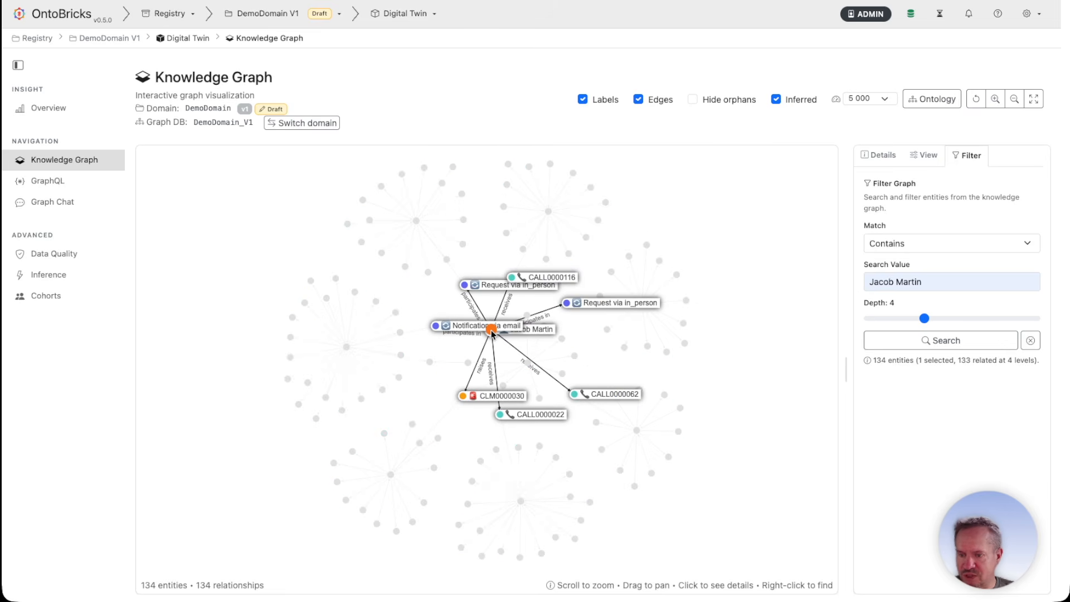
{"action": "left_click", "coordinate": [492, 334]}
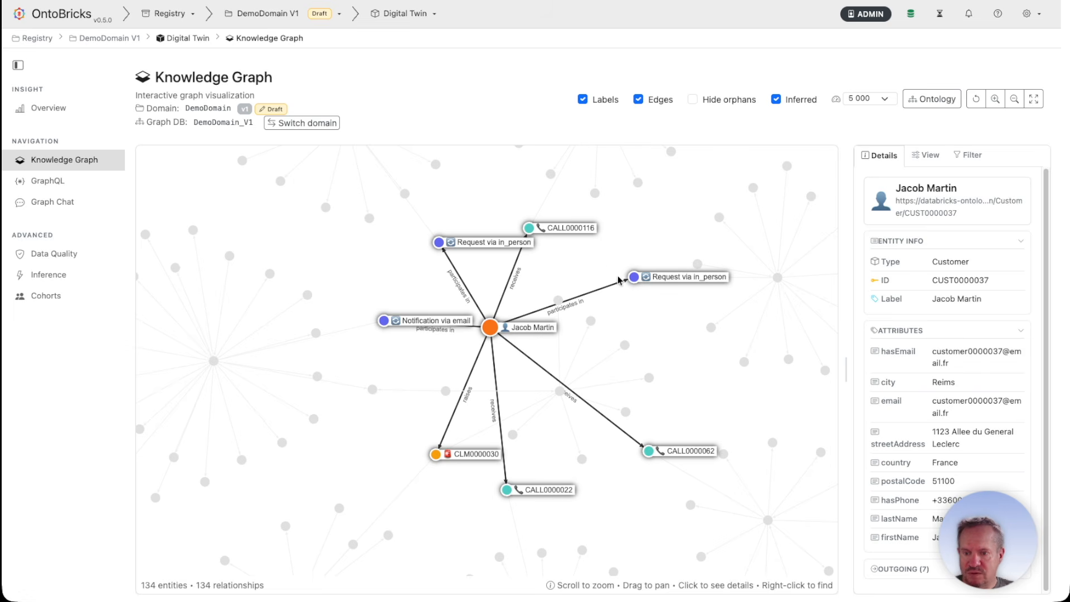
{"action": "left_click", "coordinate": [509, 491]}
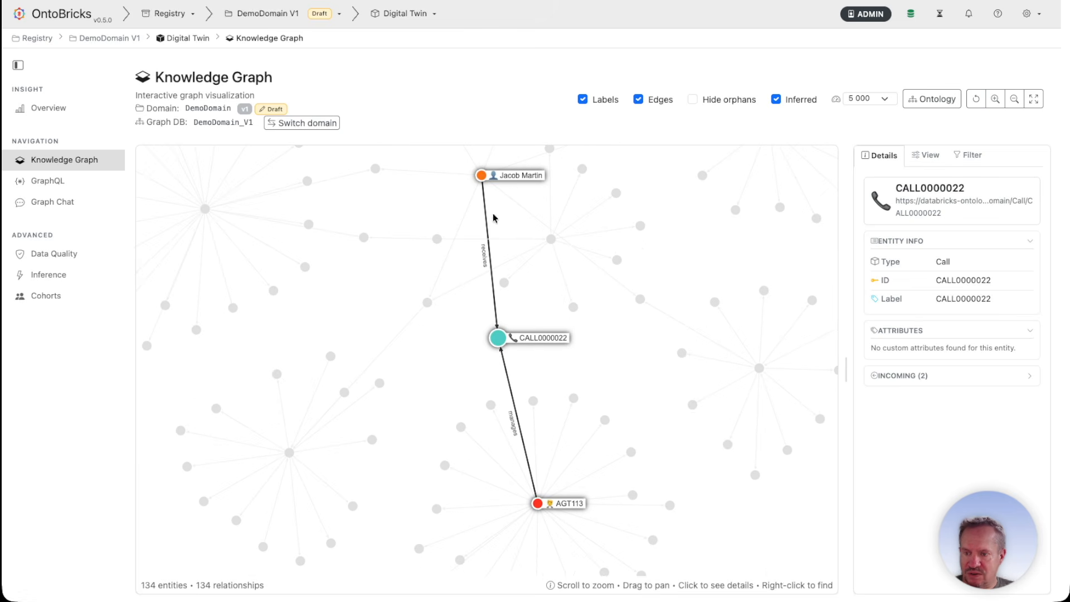
{"action": "left_click", "coordinate": [539, 505]}
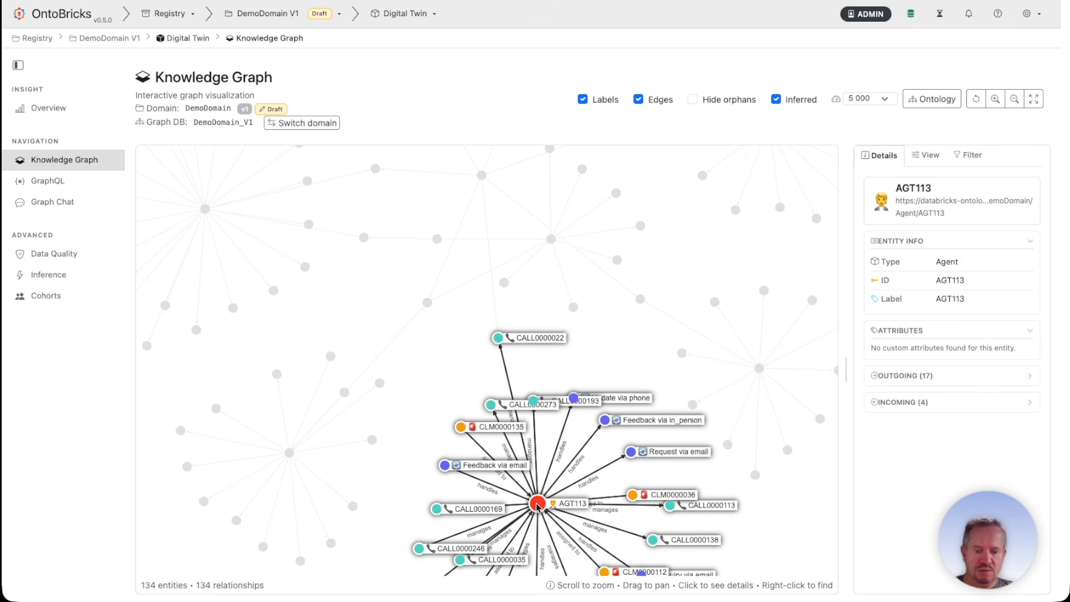